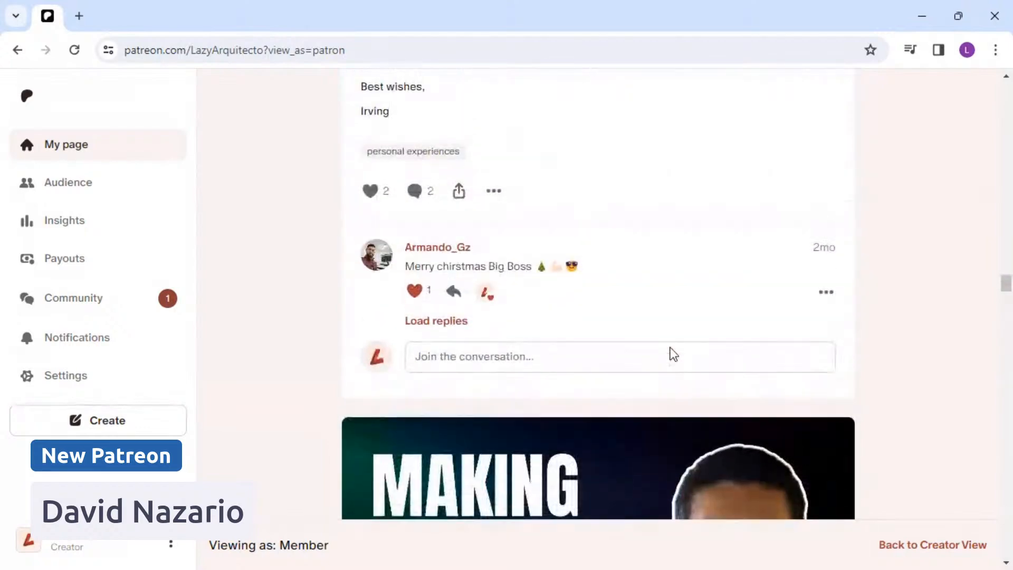
pyautogui.scroll(15, 673, 353)
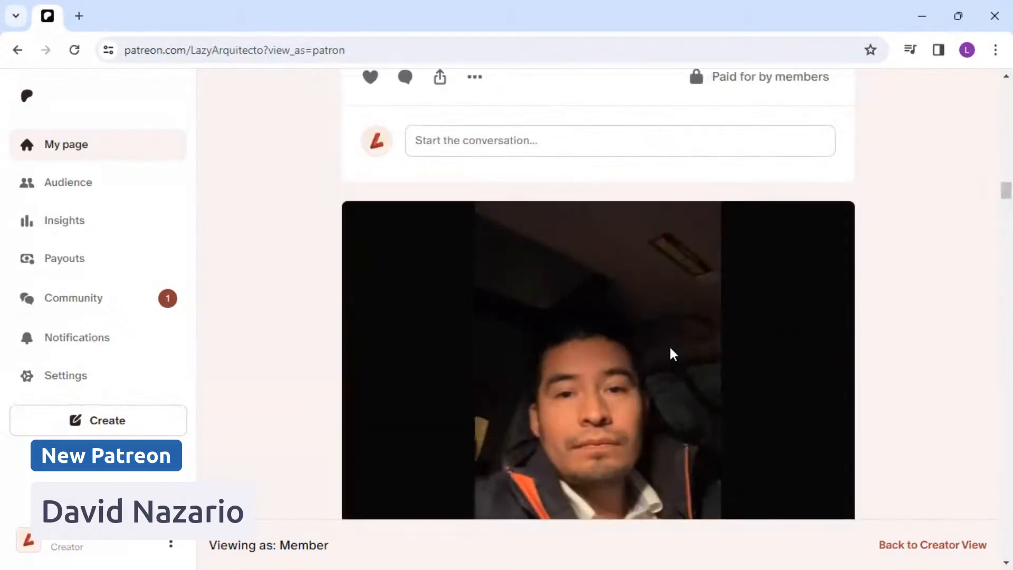
pyautogui.scroll(10, 673, 354)
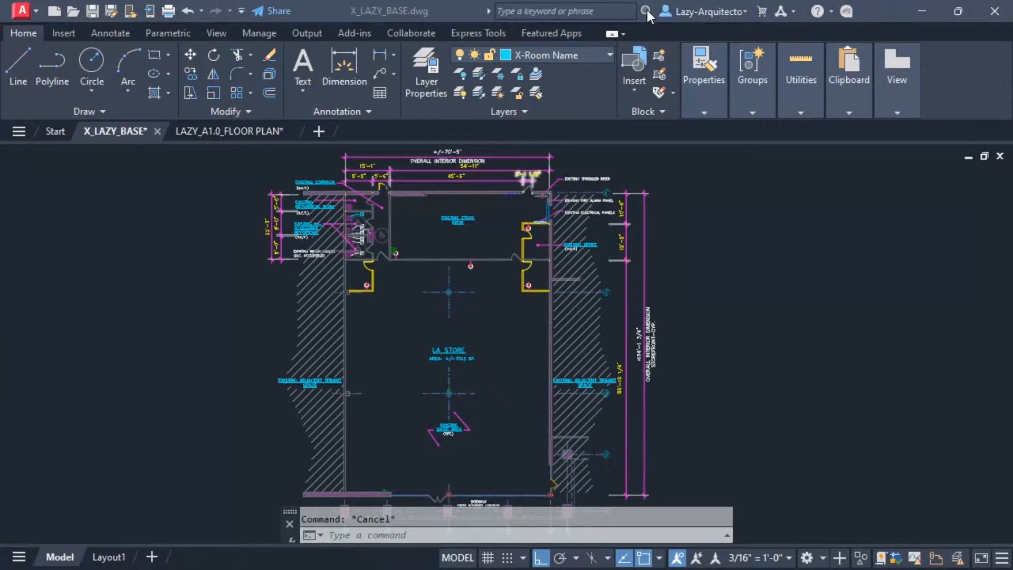
# Examine the room labels, notes and dimensions in X_LAZY_BASE and compare them with the LAZY_A1.0_FLOOR PLAN drawing.
pyautogui.click(392, 342)
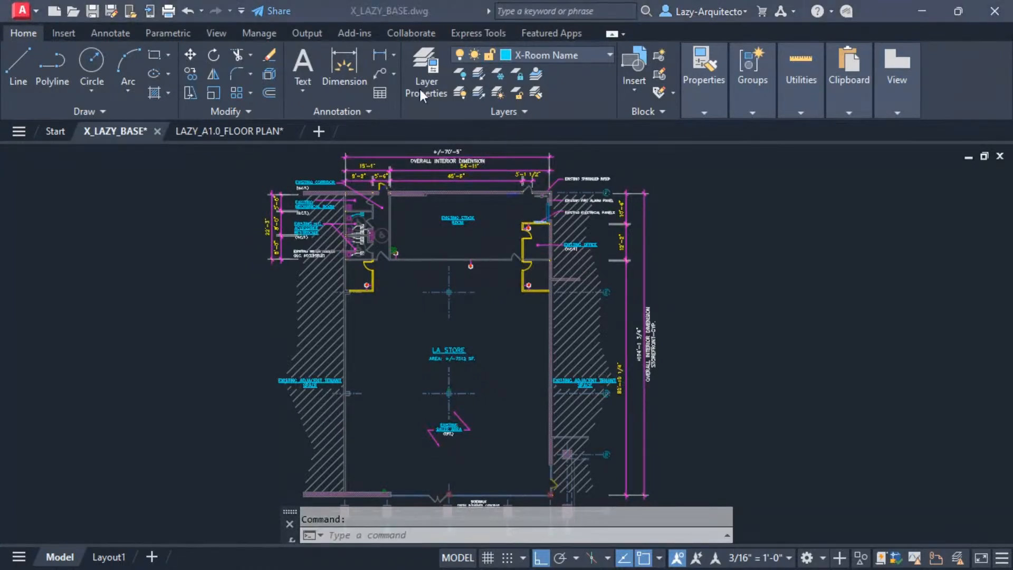
pyautogui.click(413, 292)
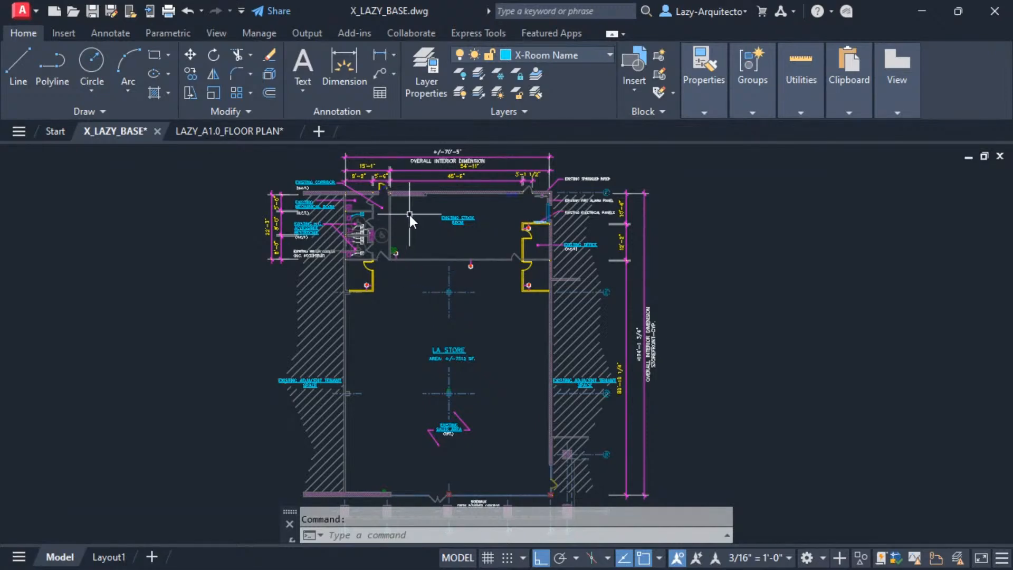
pyautogui.scroll(2, 417, 205)
pyautogui.scroll(1, 420, 230)
pyautogui.moveTo(420, 230); pyautogui.dragTo(449, 321, button='middle')
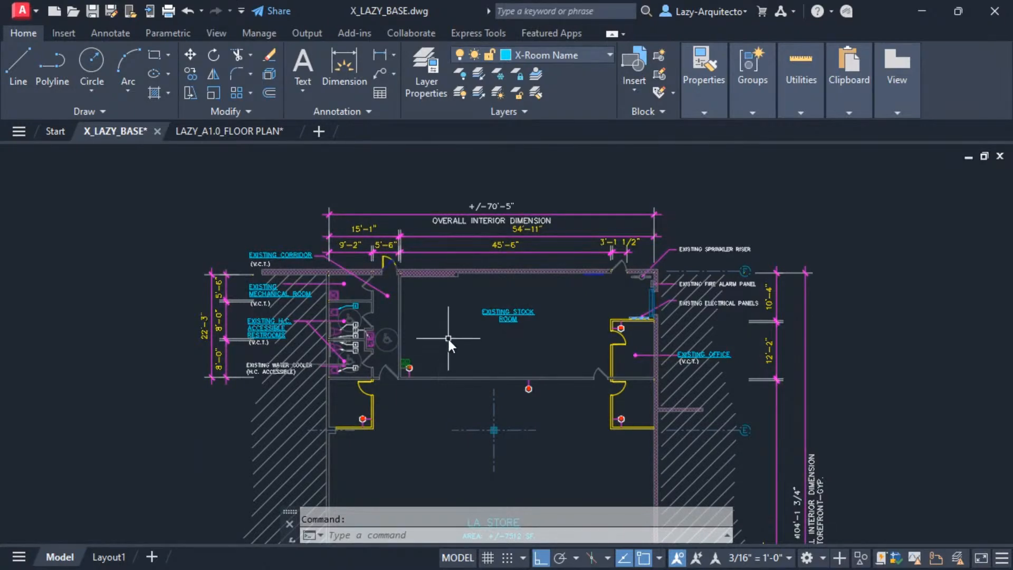
pyautogui.moveTo(485, 347); pyautogui.dragTo(480, 312, button='middle')
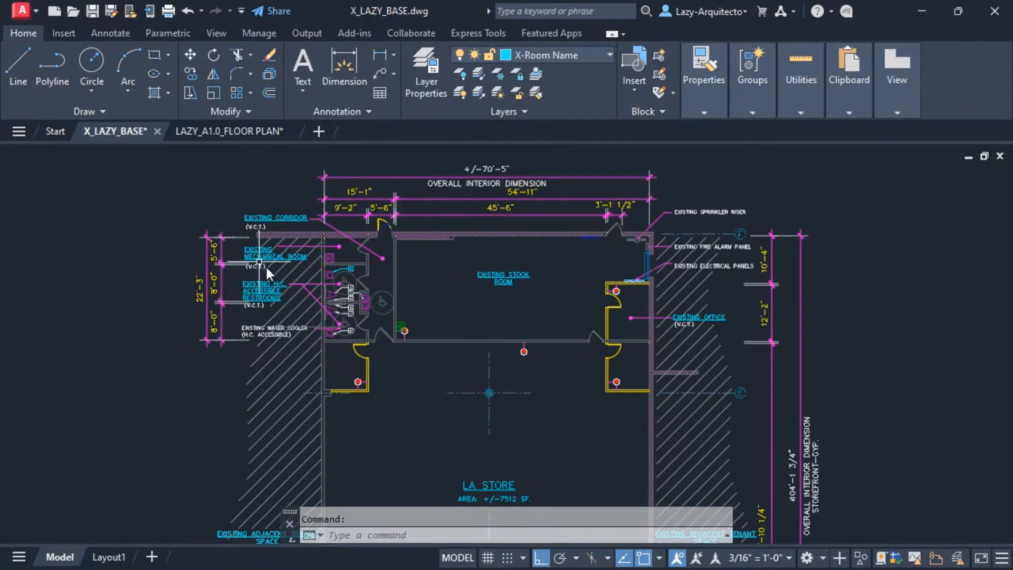
pyautogui.scroll(-2, 321, 249)
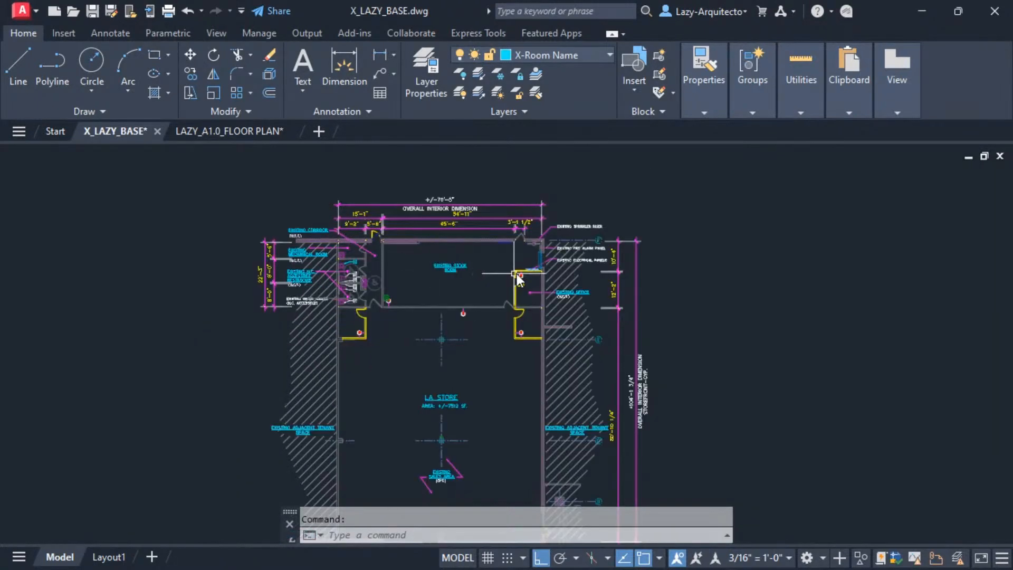
pyautogui.scroll(2, 346, 276)
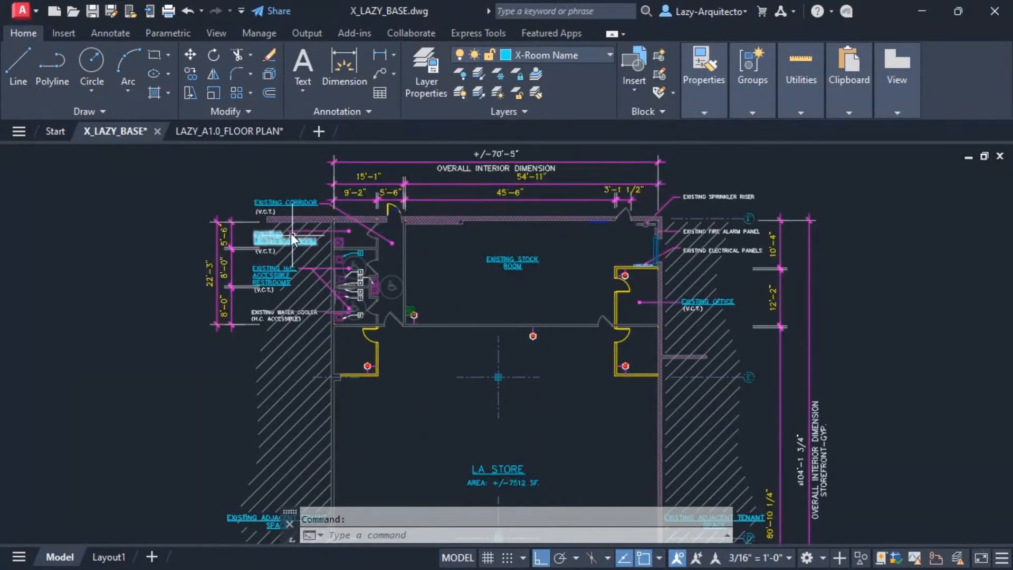
pyautogui.click(236, 132)
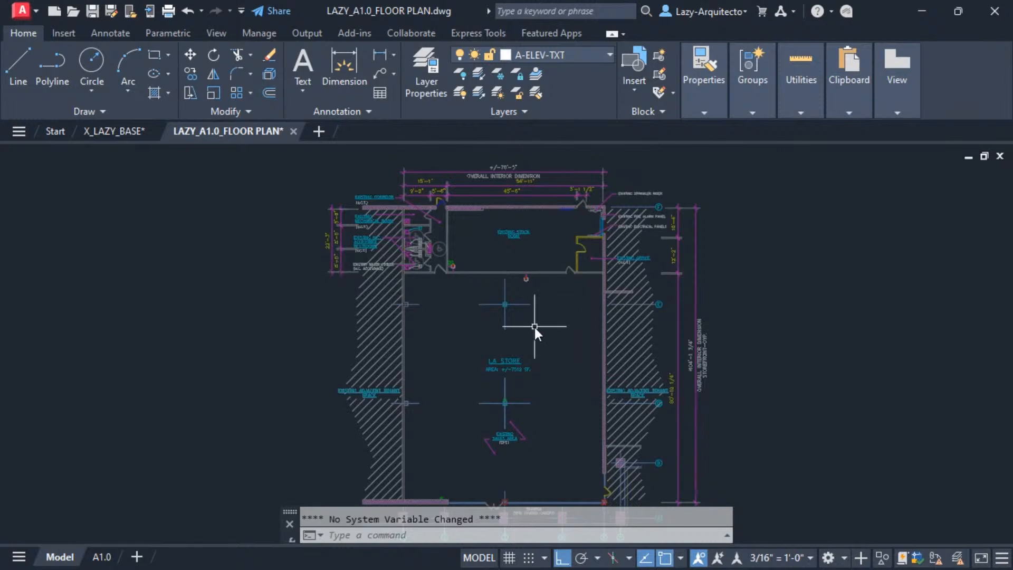
pyautogui.moveTo(125, 135)
pyautogui.click(118, 132)
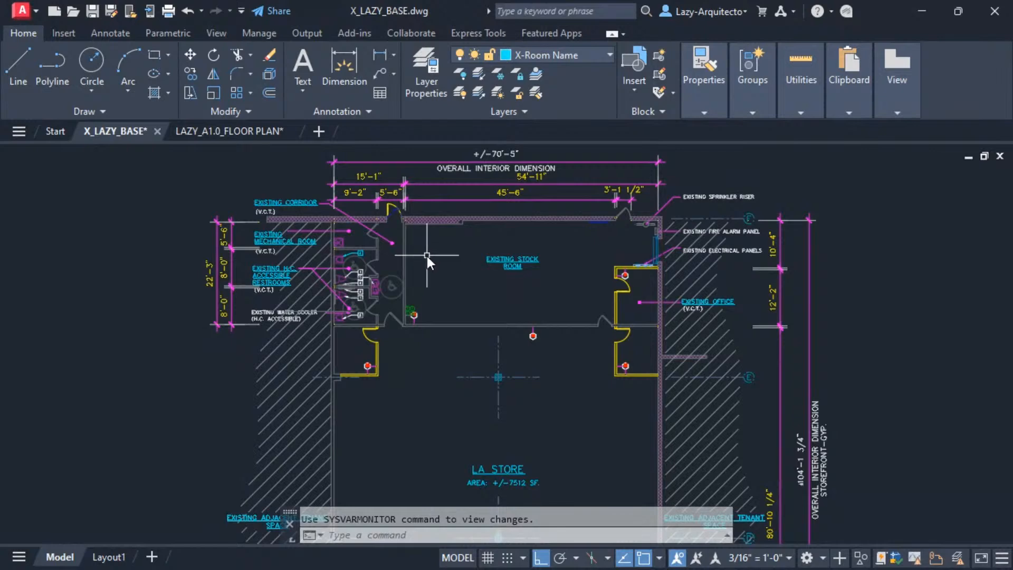
# Select the corridor, stock room and office labels, a mechanical room dimension and a tag by the stock room, plus all similar objects.
pyautogui.moveTo(426, 256); pyautogui.dragTo(399, 268, button='middle')
pyautogui.click(271, 217)
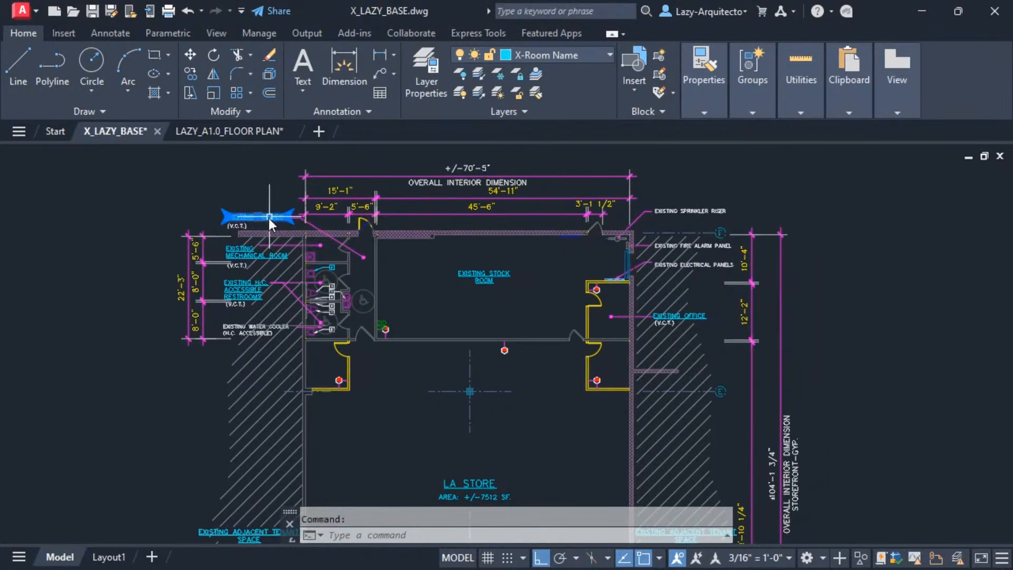
pyautogui.click(194, 247)
pyautogui.click(477, 274)
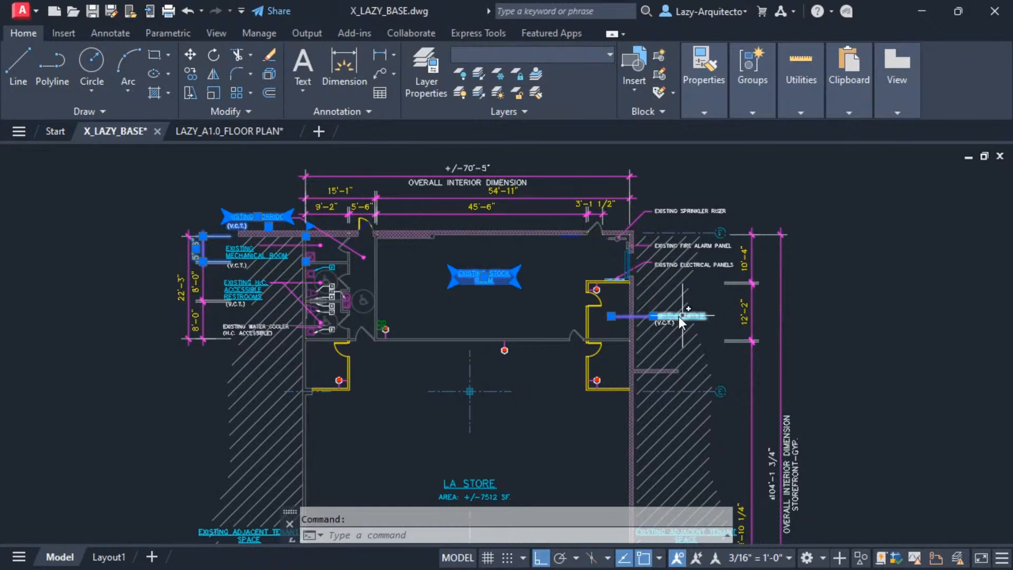
pyautogui.click(385, 330)
pyautogui.rightClick(423, 276)
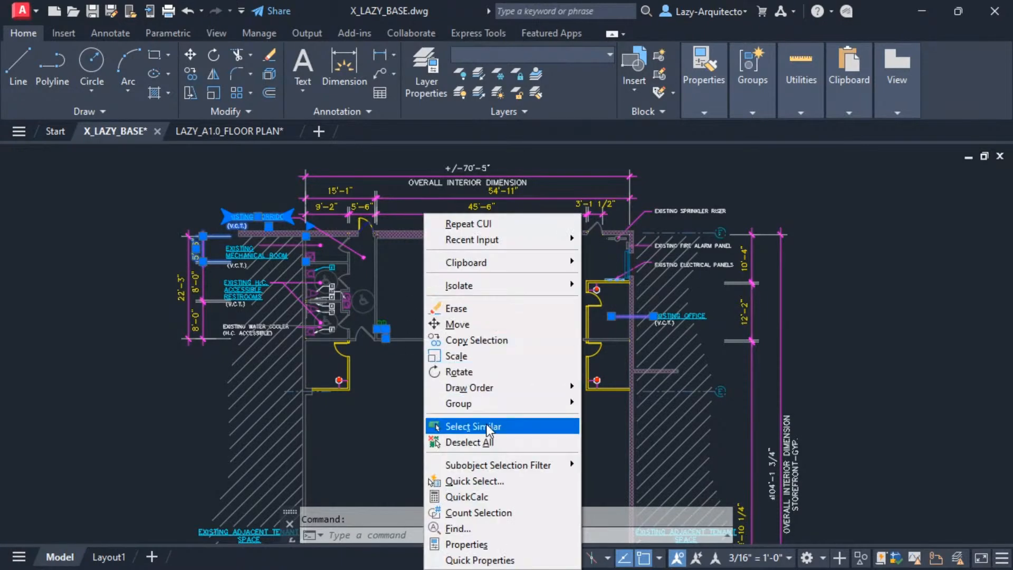
pyautogui.click(464, 423)
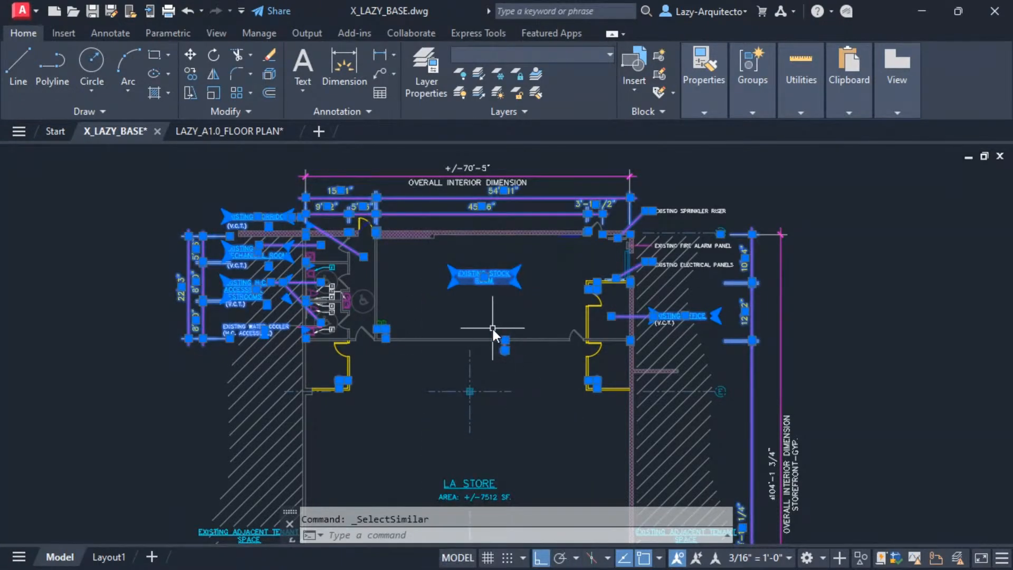
# Add the overall interior dimension above the plan and all similar objects to the selection.
pyautogui.moveTo(489, 314); pyautogui.dragTo(490, 339, button='middle')
pyautogui.click(483, 212)
pyautogui.rightClick(492, 169)
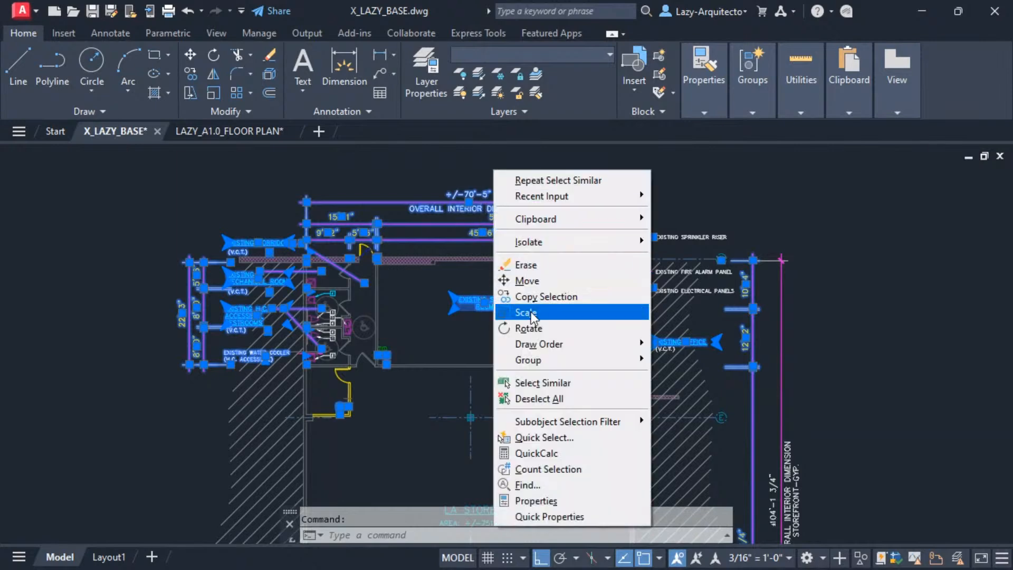
pyautogui.click(529, 383)
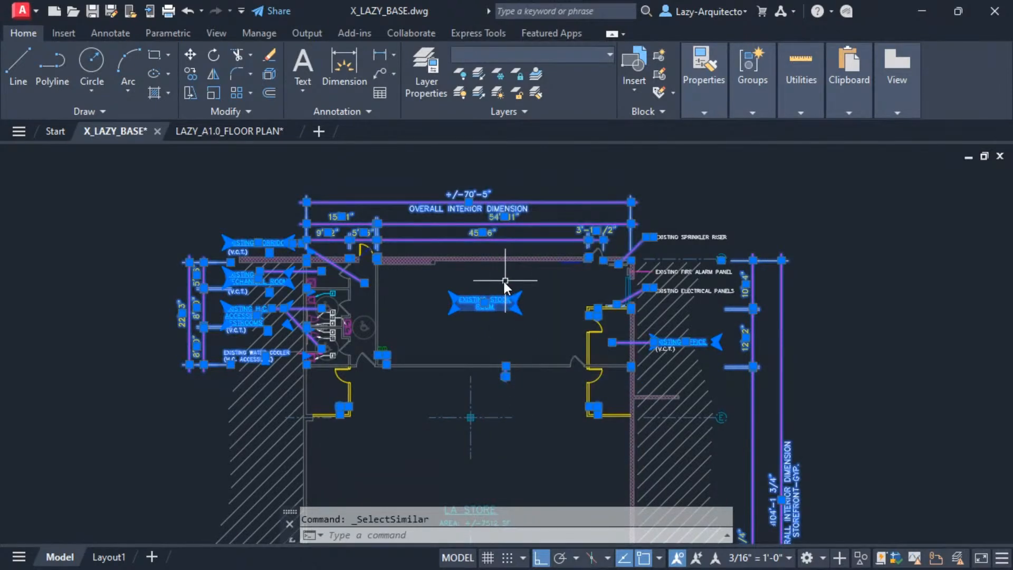
# Cut the selected annotations with a base point at the mechanical room's upper-left inside wall corner.
pyautogui.hotkey('ctrl', 'shift', 'x')
pyautogui.scroll(5, 314, 264)
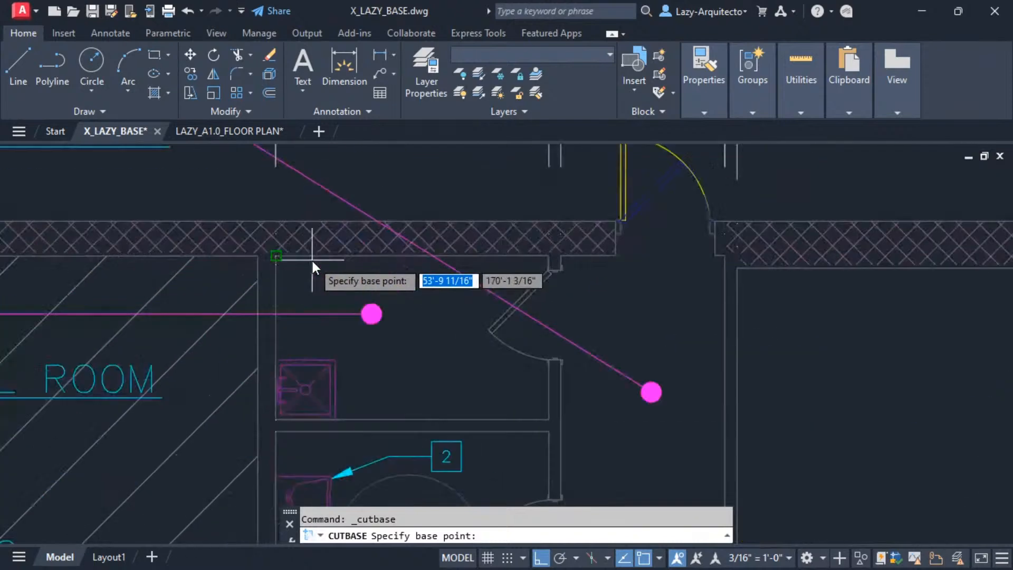
pyautogui.scroll(2, 258, 255)
pyautogui.click(303, 255)
pyautogui.scroll(-7, 379, 293)
# Paste the cut annotations into LAZY_A1.0_FLOOR PLAN at the mechanical room's upper-left inside wall corner.
pyautogui.click(230, 131)
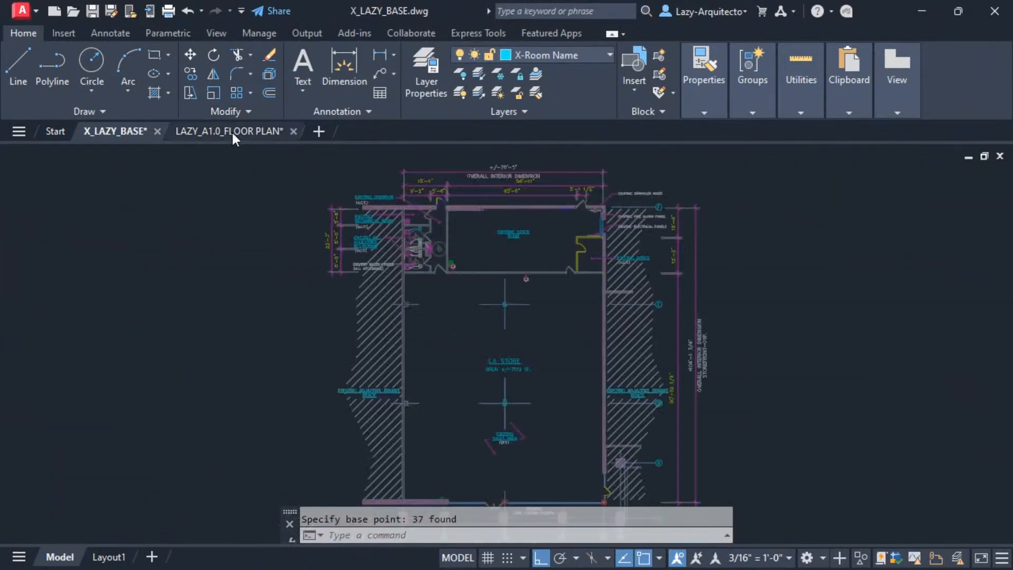
pyautogui.hotkey('ctrl', 'v')
pyautogui.scroll(8, 401, 204)
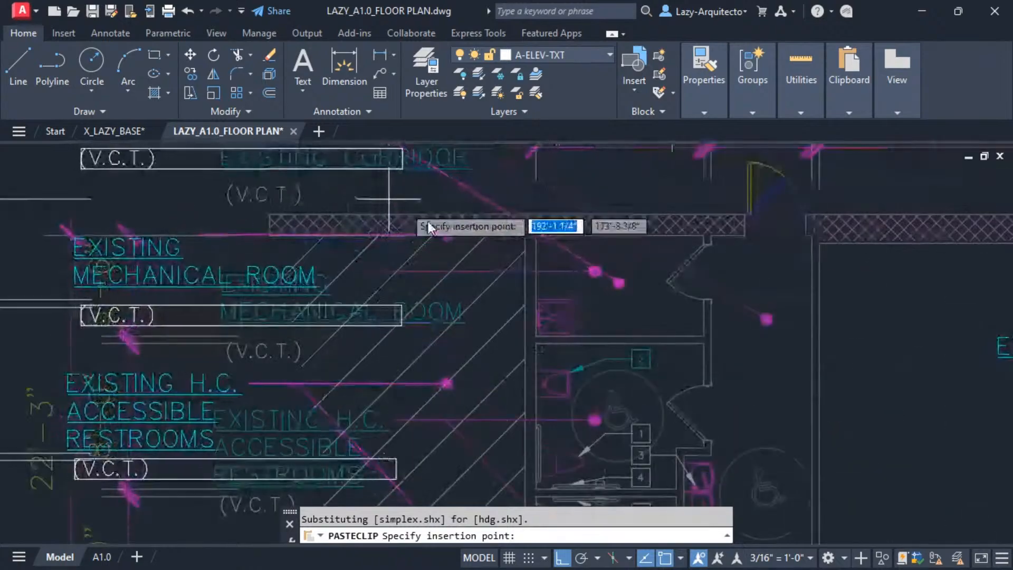
pyautogui.click(527, 226)
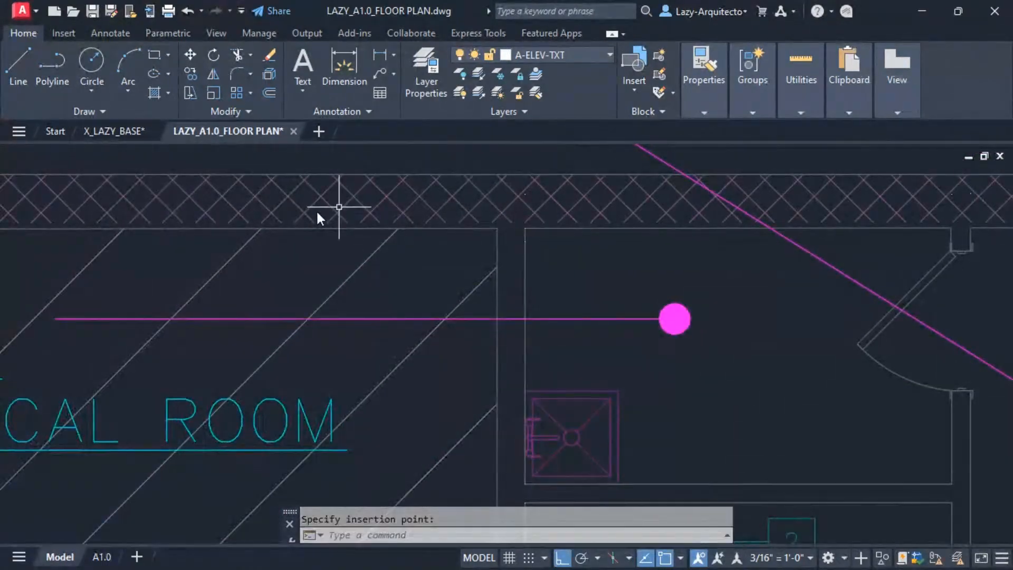
pyautogui.scroll(-8, 316, 210)
# Return to X_LAZY_BASE and select the numbered keynote leaders in the restrooms using Select Similar.
pyautogui.click(137, 132)
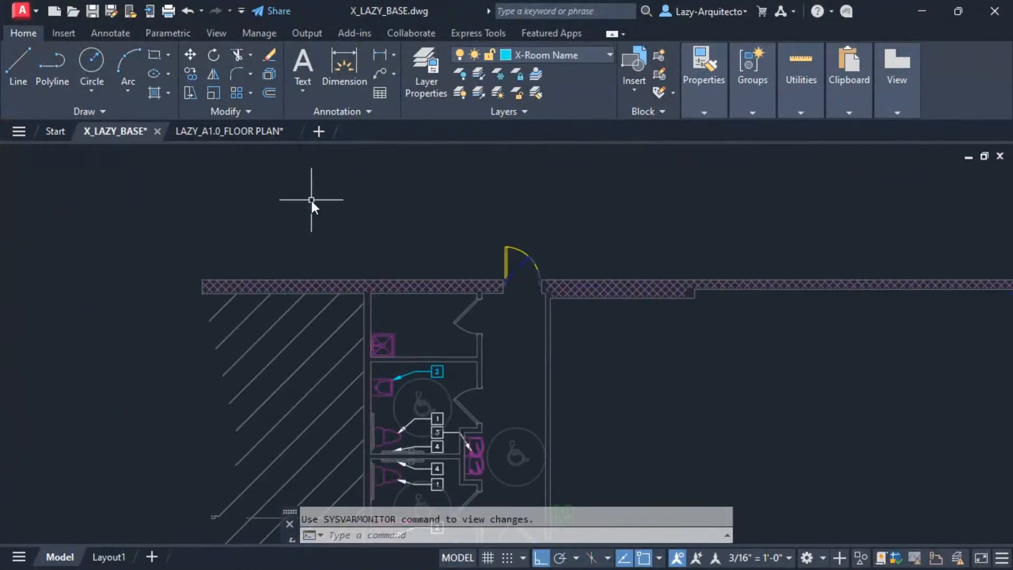
pyautogui.scroll(-6, 311, 200)
pyautogui.moveTo(476, 301); pyautogui.dragTo(469, 295, button='middle')
pyautogui.scroll(4, 343, 311)
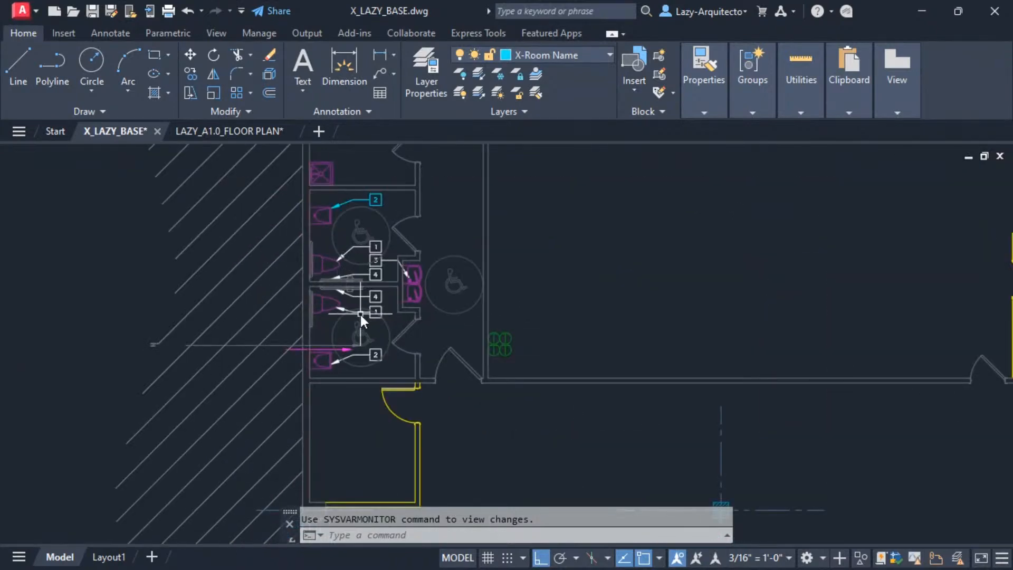
pyautogui.scroll(3, 359, 314)
pyautogui.scroll(-2, 358, 323)
pyautogui.scroll(-2, 373, 290)
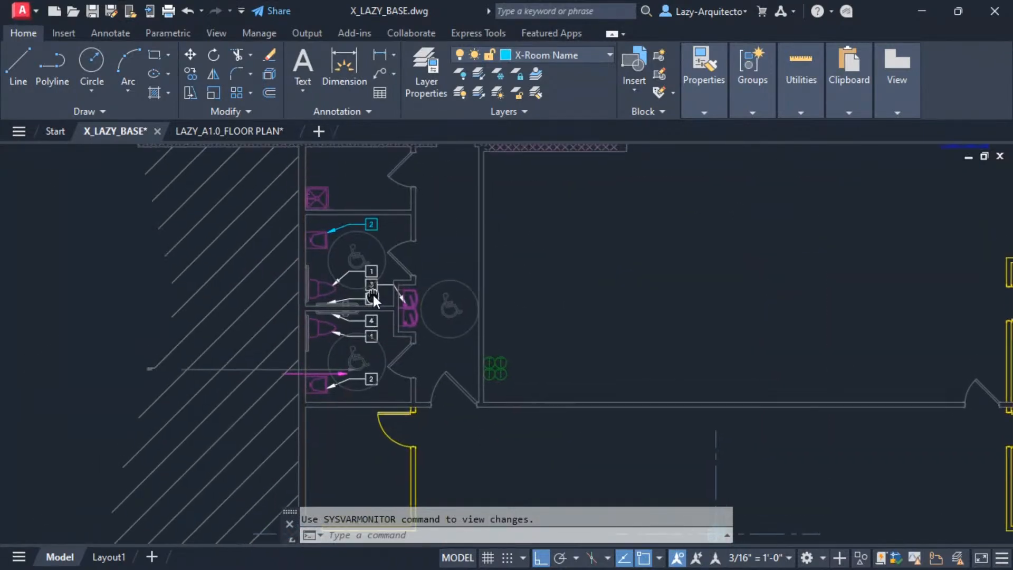
pyautogui.click(368, 282)
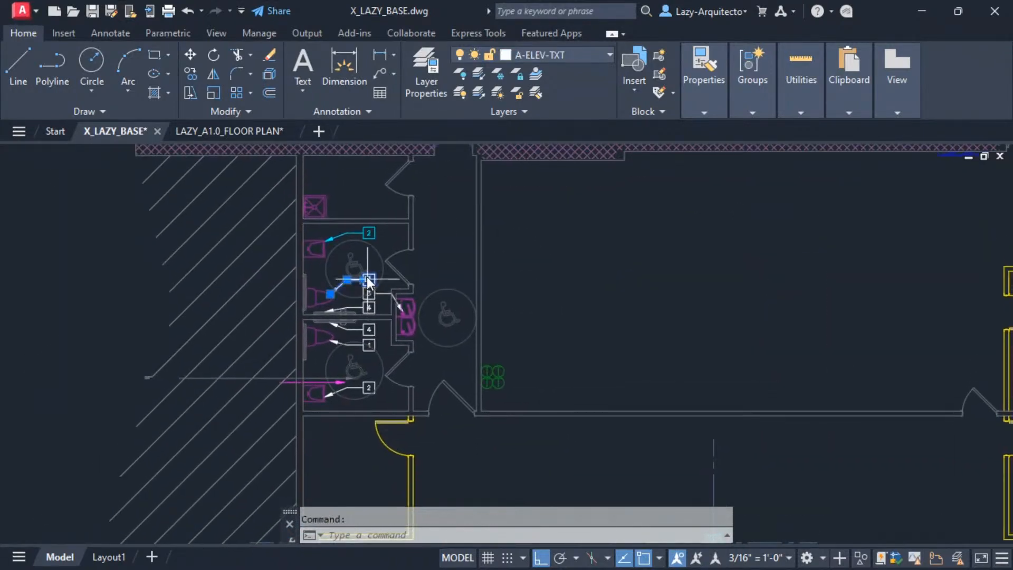
pyautogui.click(372, 236)
pyautogui.rightClick(430, 235)
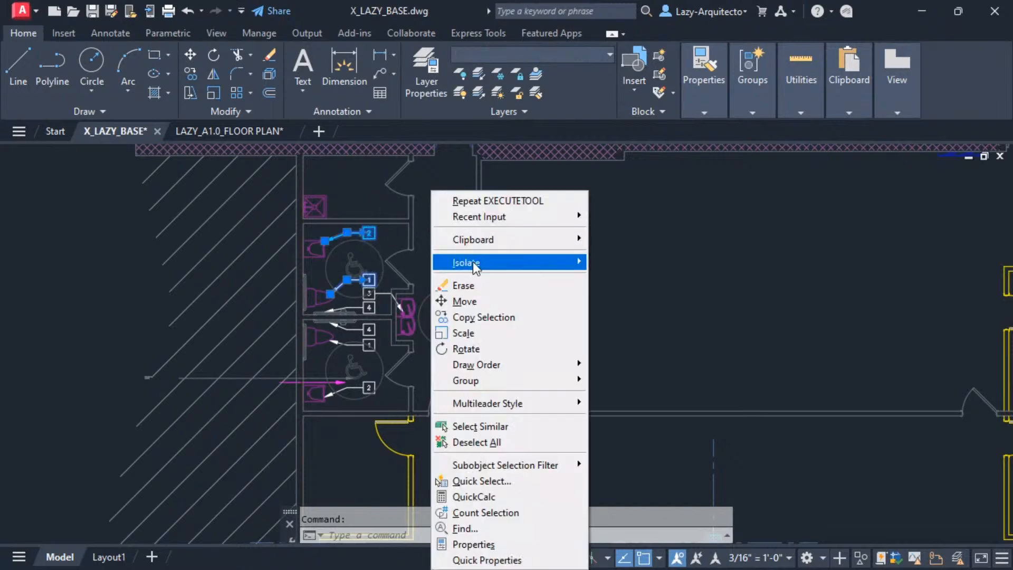
pyautogui.click(491, 428)
# Add the EXISTING ELECTRICAL PANELS note and all similar text notes to the selection.
pyautogui.scroll(-3, 277, 363)
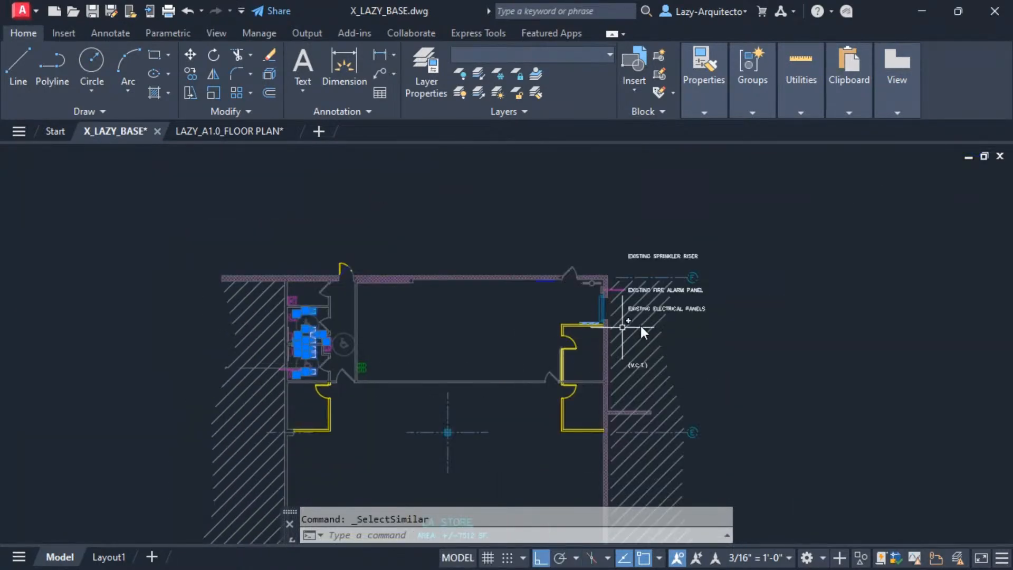
pyautogui.click(692, 314)
pyautogui.click(691, 309)
pyautogui.rightClick(572, 230)
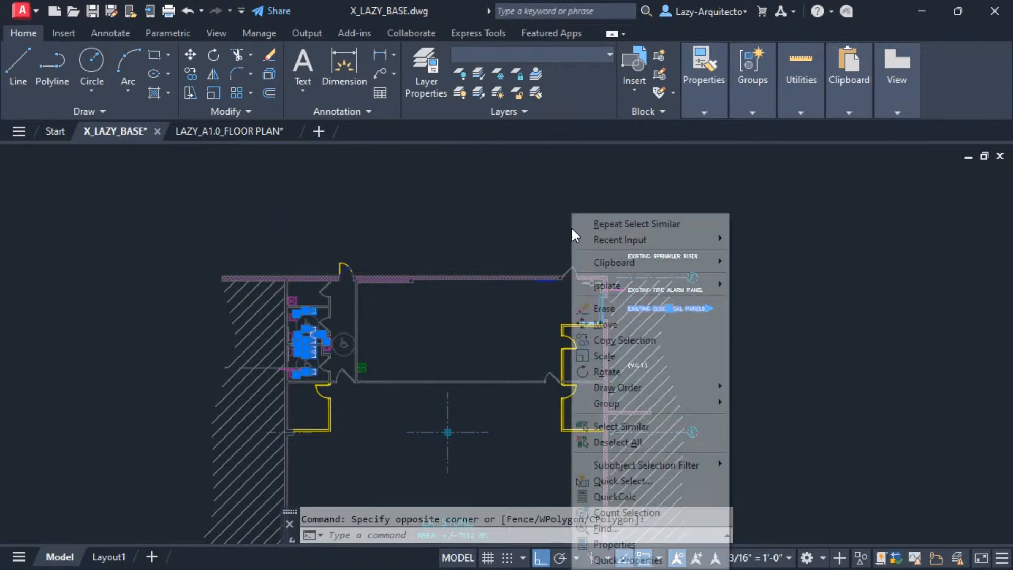
pyautogui.click(617, 423)
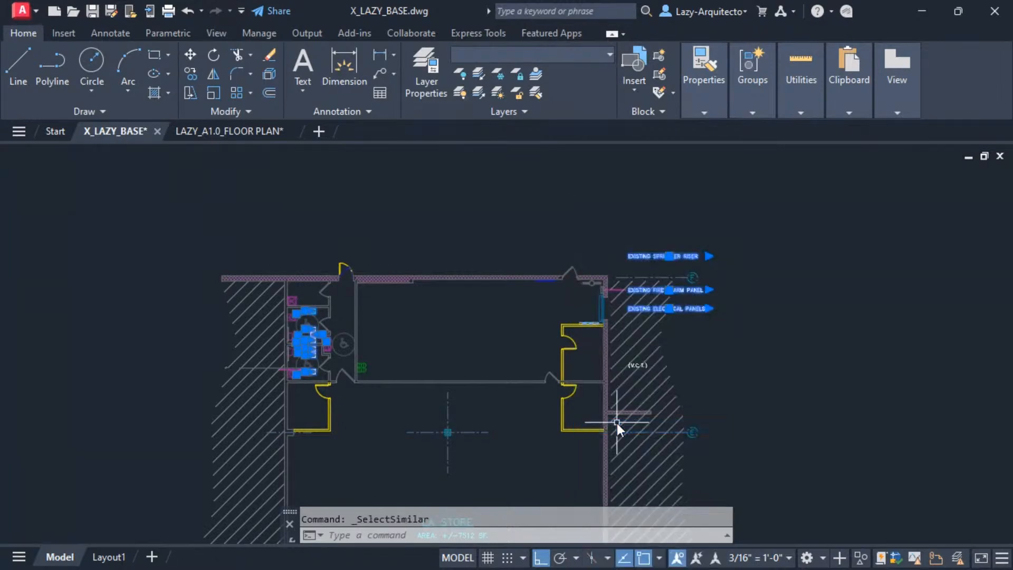
# Cut the selected keynotes and notes with a base point and paste them into LAZY_A1.0_FLOOR PLAN at the mechanical room's upper-left inside corner.
pyautogui.hotkey('ctrl', 'shift', 'c')
pyautogui.scroll(5, 287, 287)
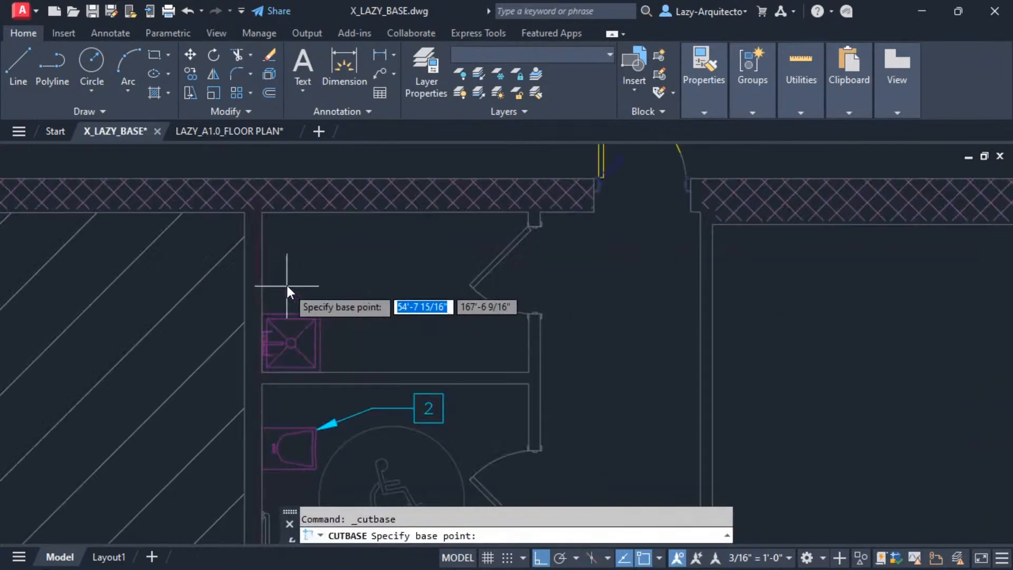
pyautogui.click(240, 132)
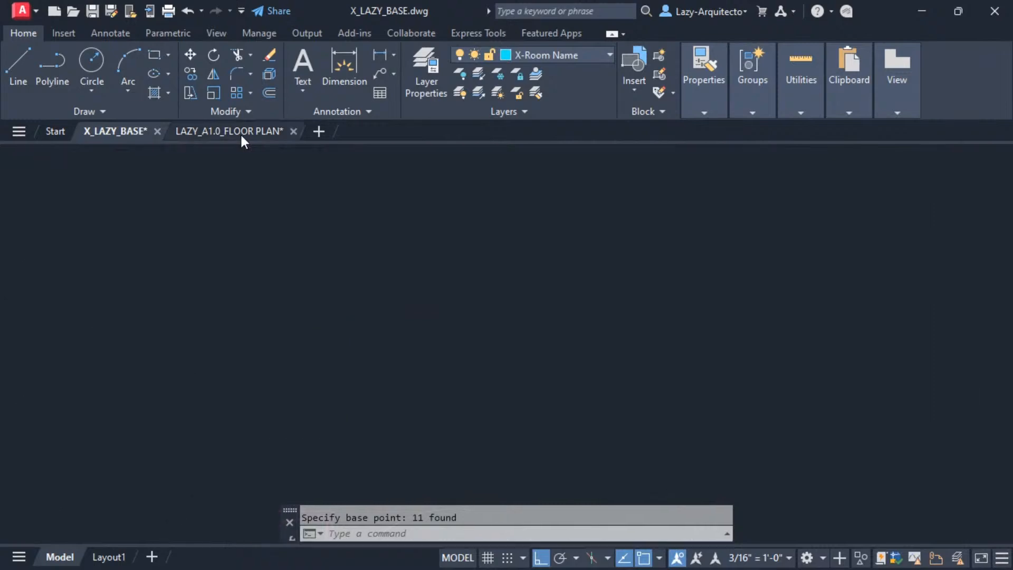
pyautogui.hotkey('ctrl', 'v')
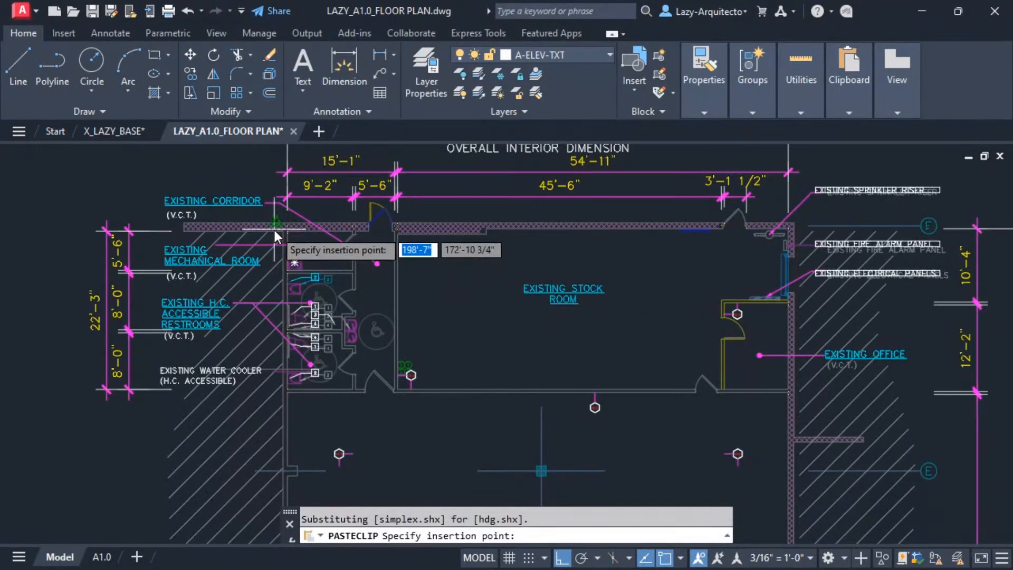
pyautogui.scroll(5, 274, 226)
pyautogui.click(353, 242)
pyautogui.scroll(-8, 354, 242)
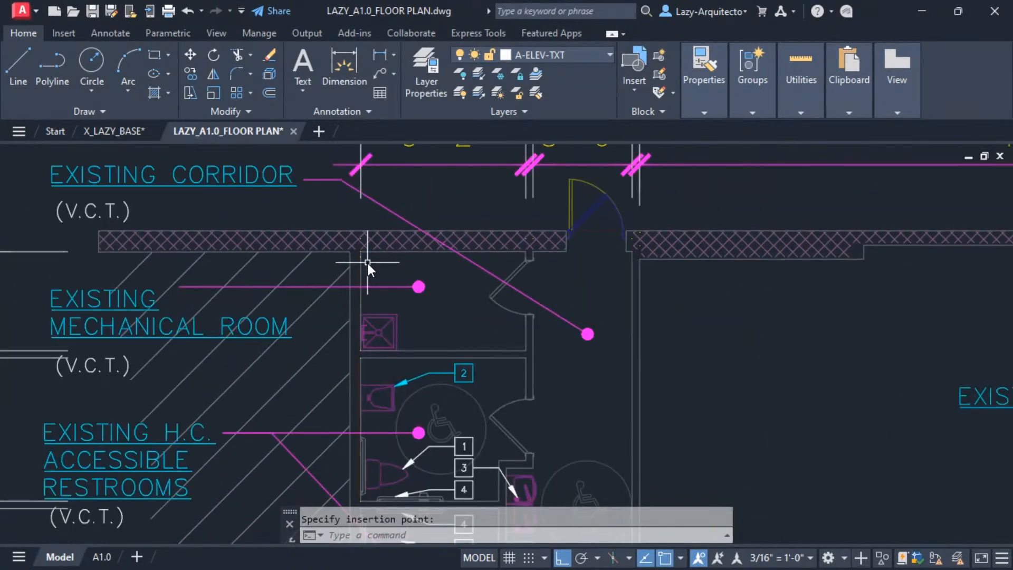
# Return to X_LAZY_BASE and select the LA STORE room name, the magenta leader in the lower restroom and all similar objects.
pyautogui.click(118, 131)
pyautogui.scroll(-2, 480, 261)
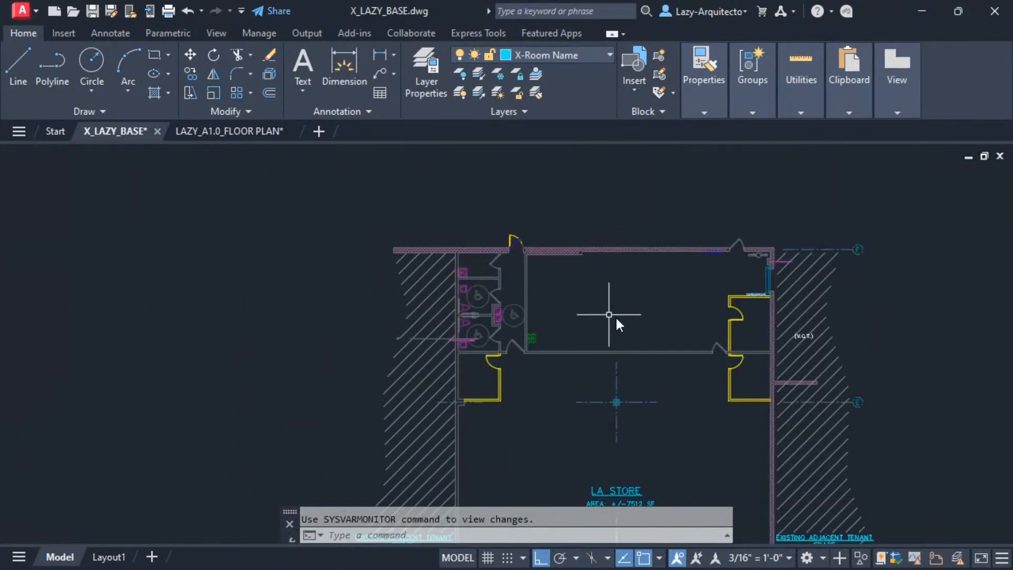
pyautogui.moveTo(642, 335); pyautogui.dragTo(529, 252, button='middle')
pyautogui.click(502, 410)
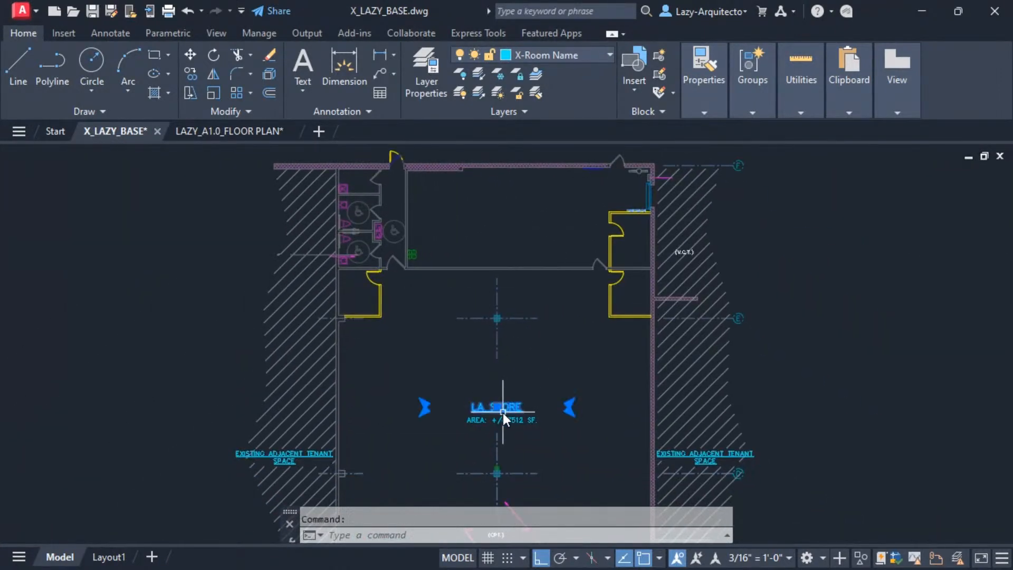
pyautogui.scroll(6, 338, 256)
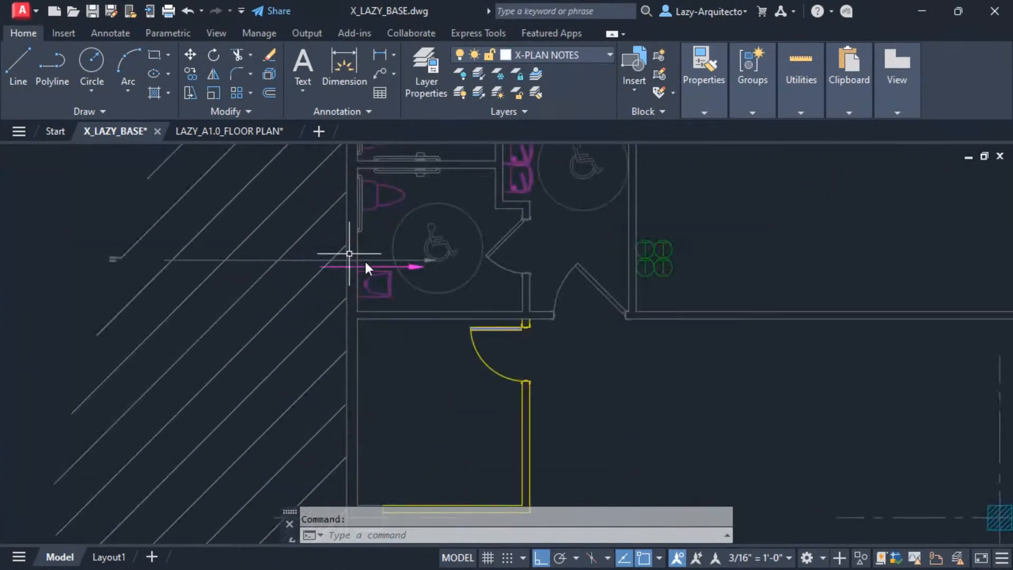
pyautogui.click(413, 267)
pyautogui.scroll(-7, 427, 301)
pyautogui.rightClick(451, 316)
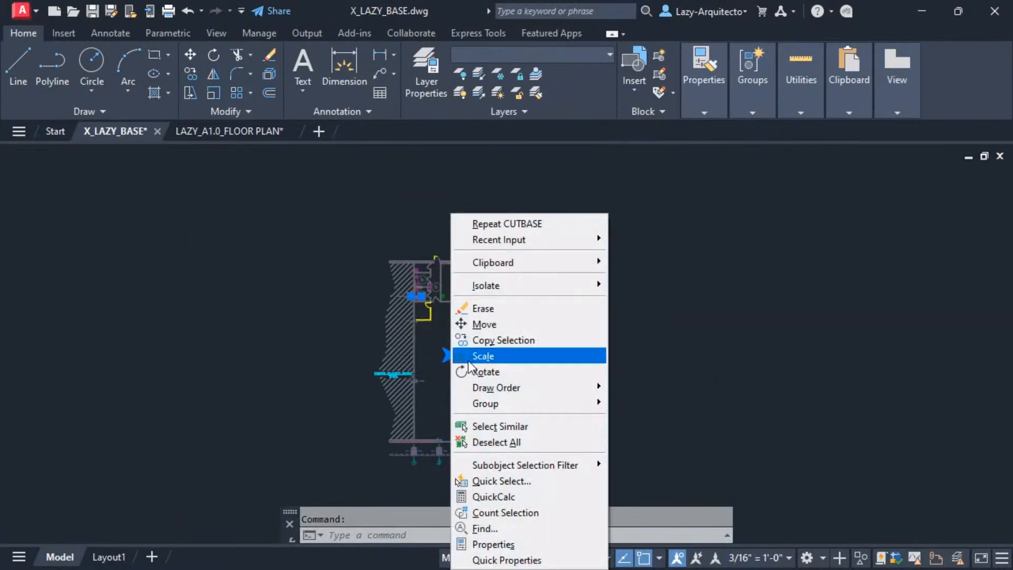
pyautogui.click(498, 420)
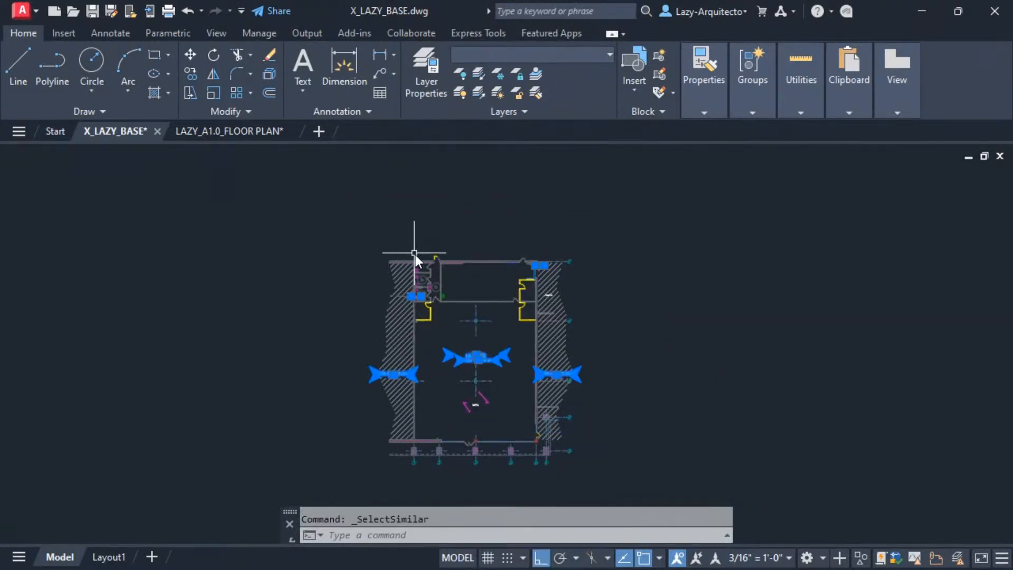
# Cut the selected room names and leaders from the mechanical room's upper-left inside corner and paste them at that corner in LAZY_A1.0_FLOOR PLAN.
pyautogui.hotkey('ctrl', 'shift', 'x')
pyautogui.scroll(8, 412, 264)
pyautogui.scroll(6, 454, 153)
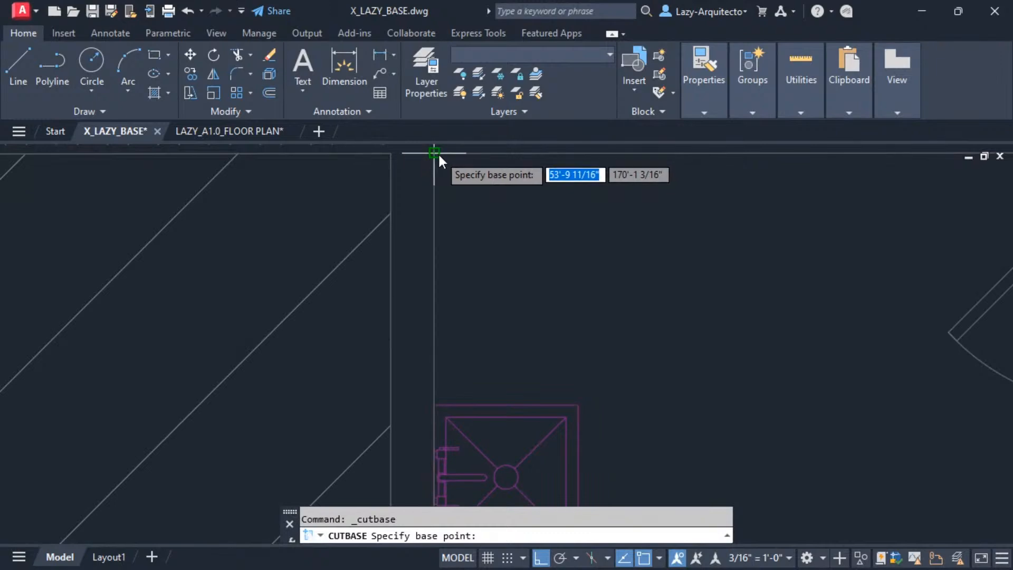
pyautogui.click(436, 153)
pyautogui.click(261, 131)
pyautogui.hotkey('ctrl', 'v')
pyautogui.scroll(6, 362, 268)
pyautogui.scroll(3, 396, 227)
pyautogui.click(396, 219)
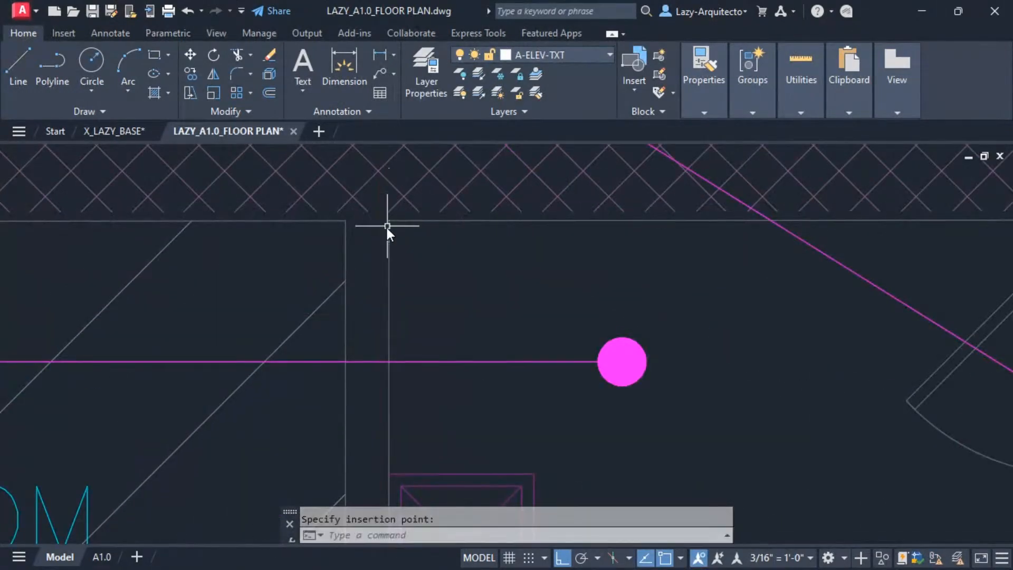
pyautogui.scroll(-8, 388, 222)
pyautogui.scroll(8, 340, 183)
# In X_LAZY_BASE, select the (OPT.) note with its two magenta leaders in the sales area and the (V.C.T.) note beside the office.
pyautogui.click(129, 131)
pyautogui.scroll(-7, 481, 230)
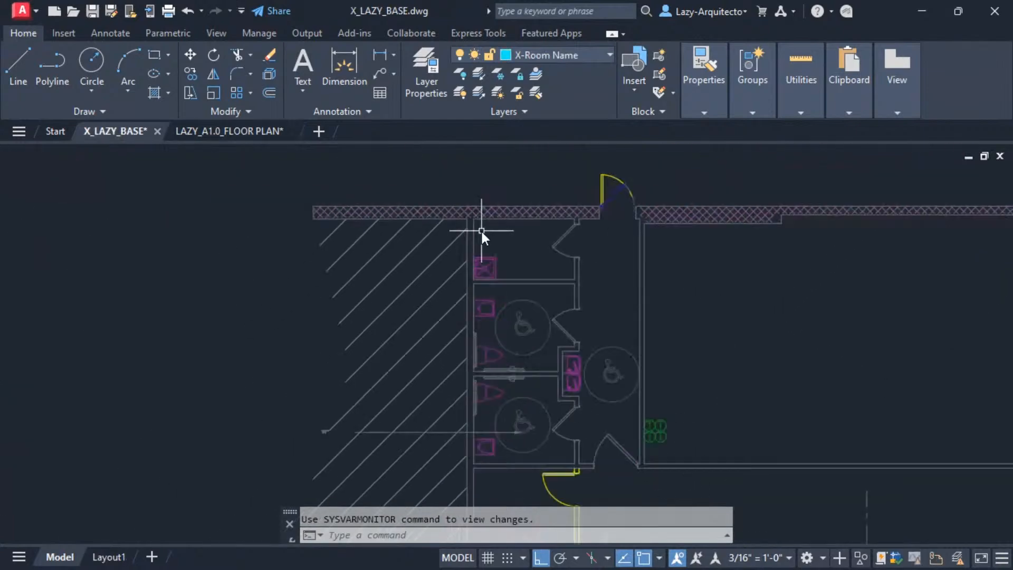
pyautogui.moveTo(617, 324)
pyautogui.mouseDown(button='middle')
pyautogui.moveTo(519, 243)
pyautogui.moveTo(583, 294)
pyautogui.moveTo(574, 211)
pyautogui.mouseUp(button='middle')
pyautogui.click(505, 387)
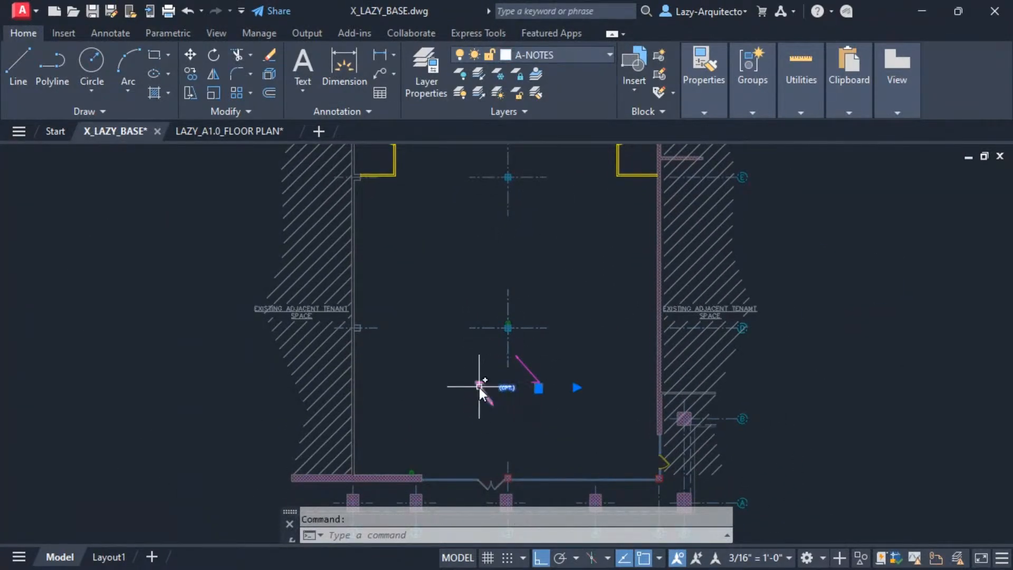
pyautogui.moveTo(619, 276); pyautogui.dragTo(603, 333, button='middle')
pyautogui.scroll(6, 612, 316)
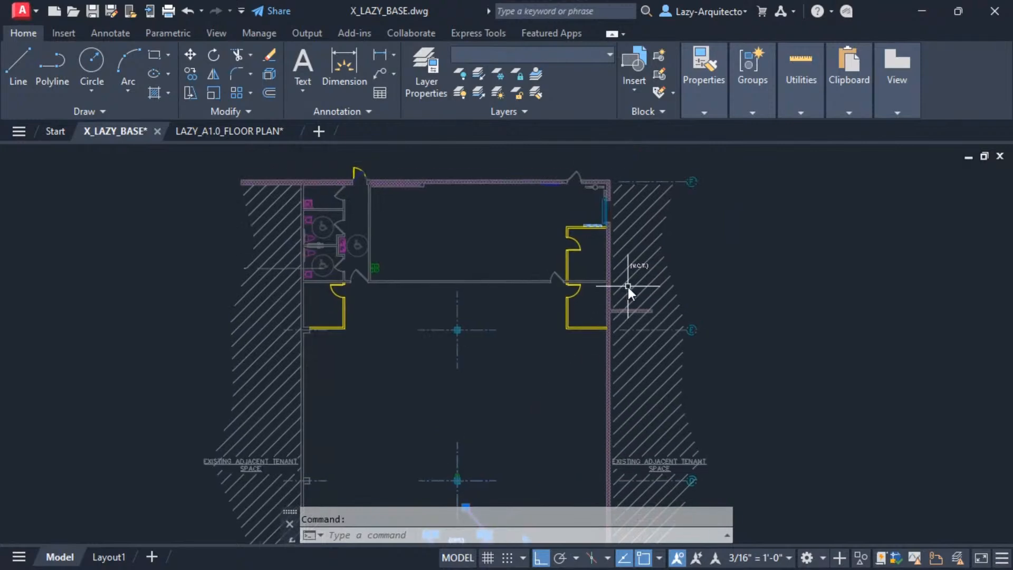
pyautogui.click(663, 226)
pyautogui.scroll(-7, 615, 277)
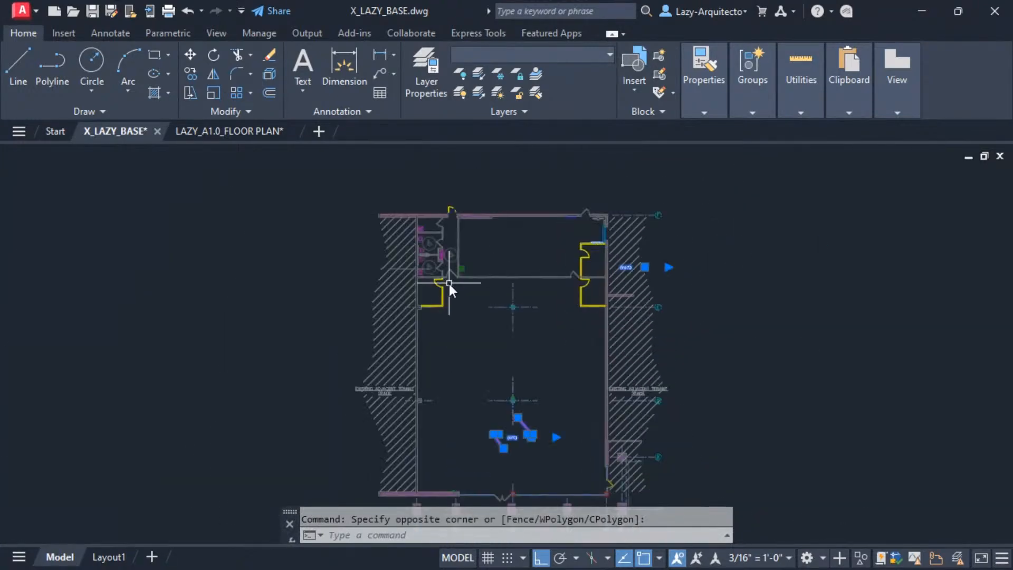
# Cut the selected notes and leaders with a base point and paste them into LAZY_A1.0_FLOOR PLAN at the mechanical room's upper-left inside corner.
pyautogui.hotkey('ctrl', 'shift', 'x')
pyautogui.scroll(8, 444, 227)
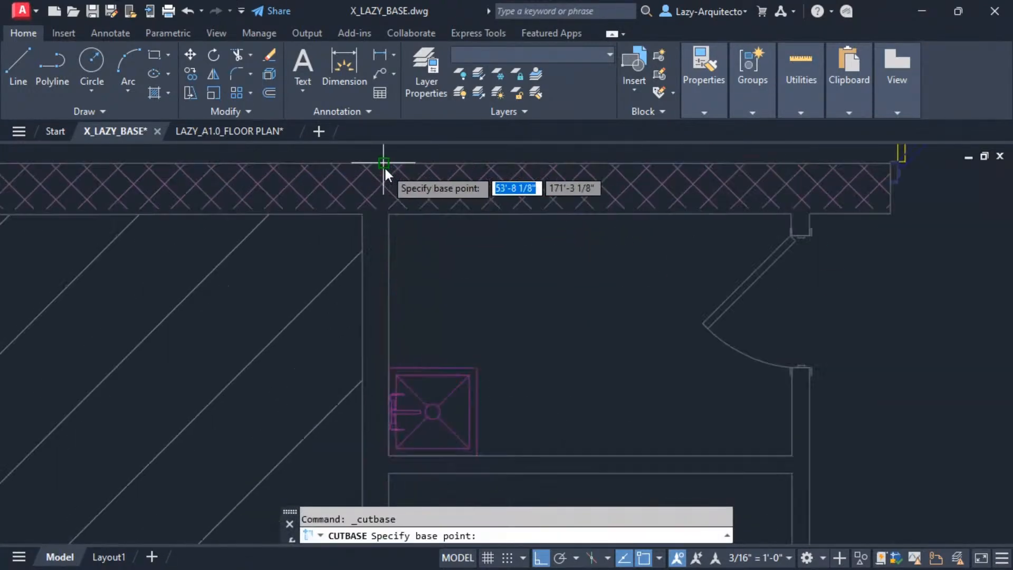
pyautogui.click(395, 224)
pyautogui.click(258, 132)
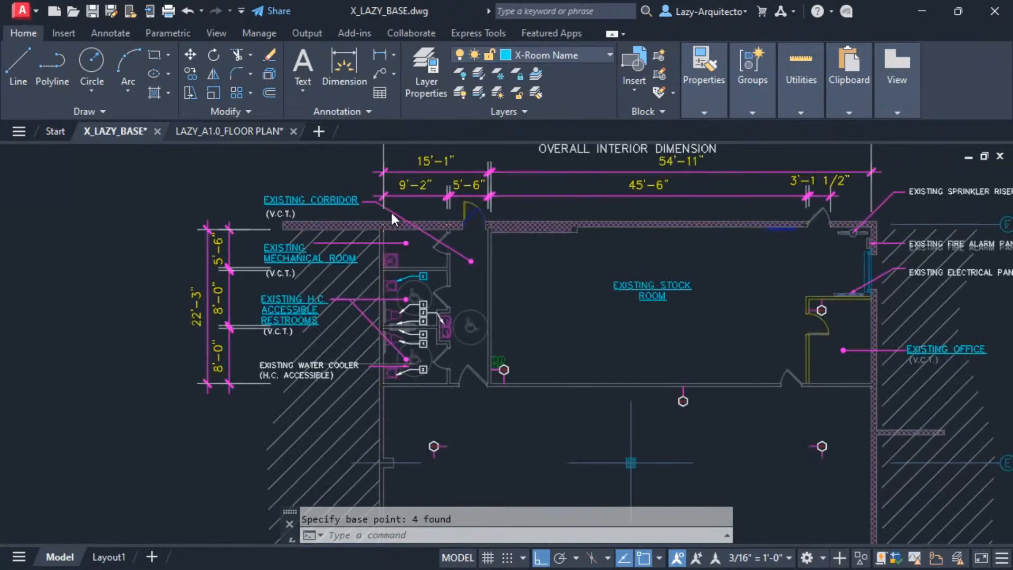
pyautogui.hotkey('ctrl', 'v')
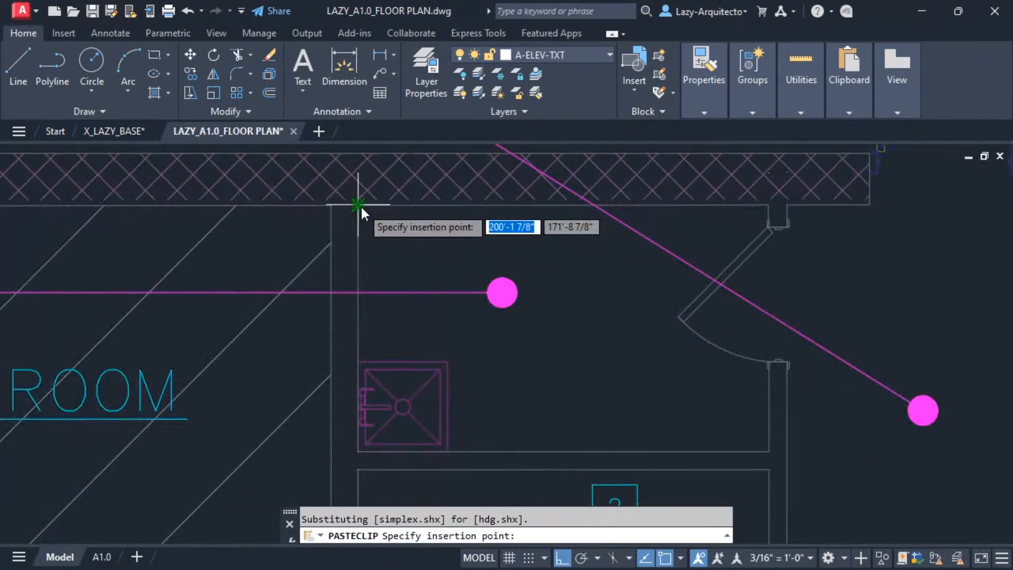
pyautogui.click(360, 205)
pyautogui.scroll(-6, 401, 222)
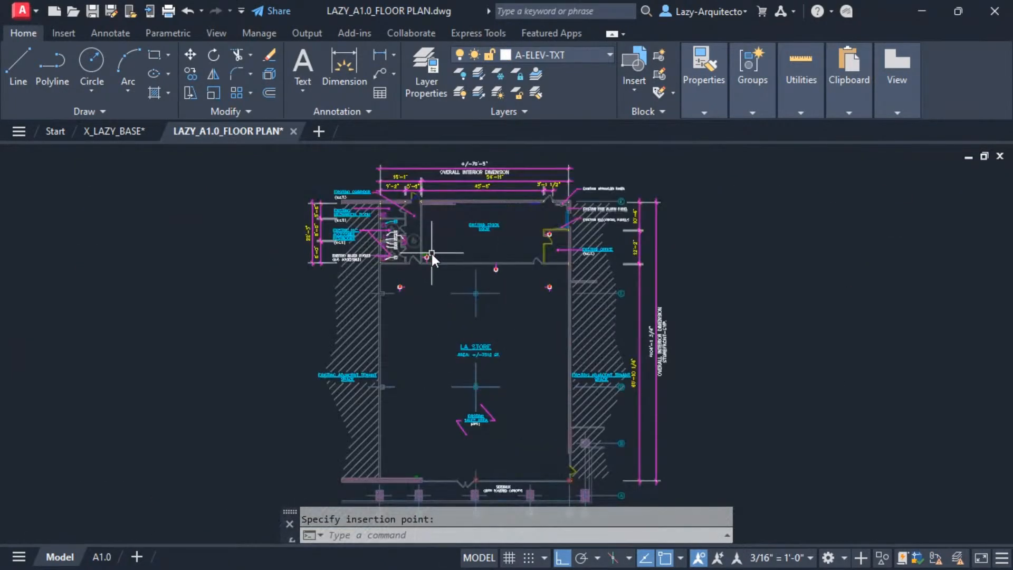
pyautogui.moveTo(430, 253); pyautogui.dragTo(414, 245, button='middle')
# Compare the stripped plan in X_LAZY_BASE with the annotated plan in LAZY_A1.0_FLOOR PLAN.
pyautogui.click(111, 131)
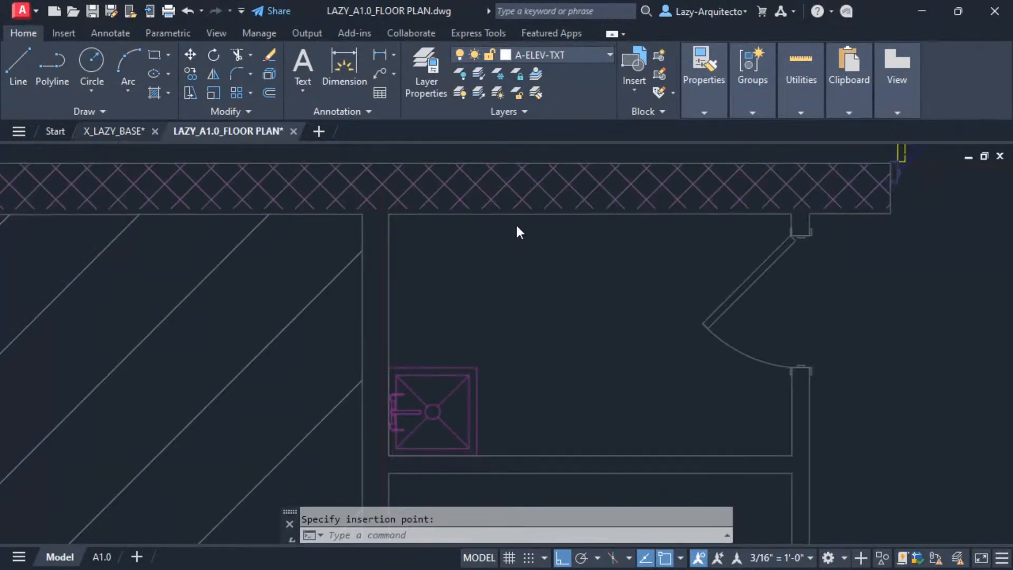
pyautogui.scroll(-4, 383, 208)
pyautogui.scroll(-2, 380, 199)
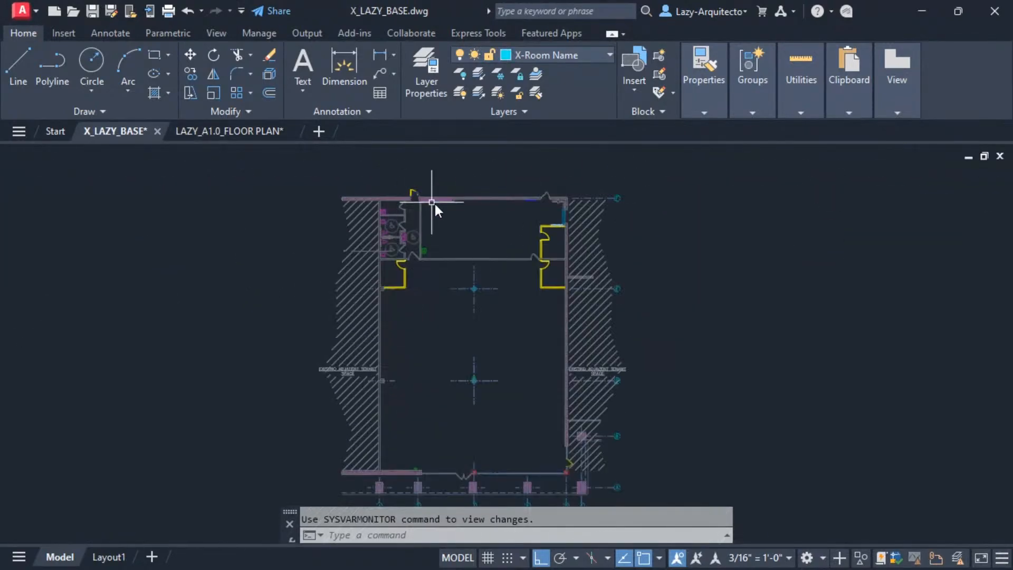
pyautogui.moveTo(530, 226); pyautogui.dragTo(537, 217, button='middle')
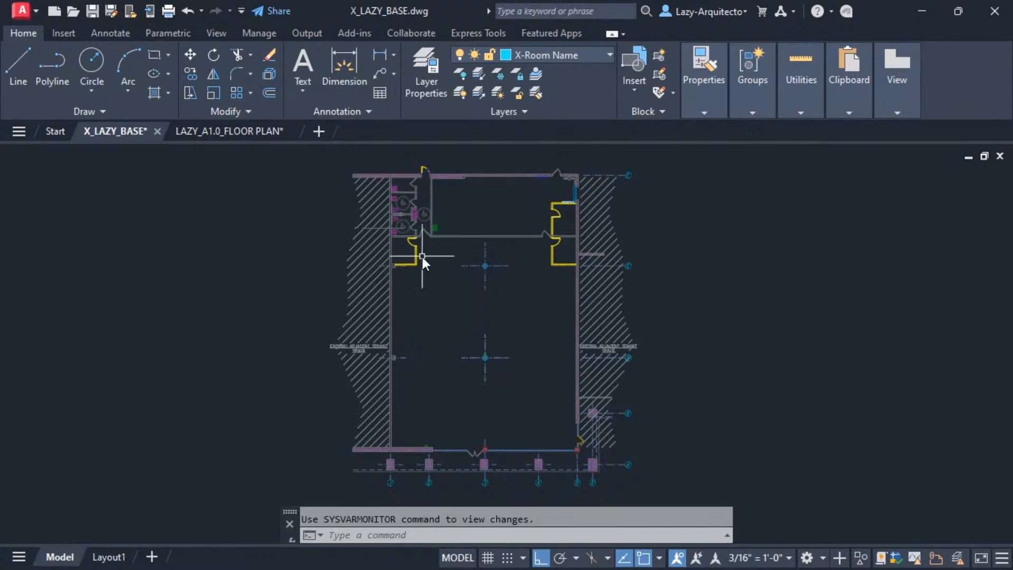
pyautogui.click(204, 131)
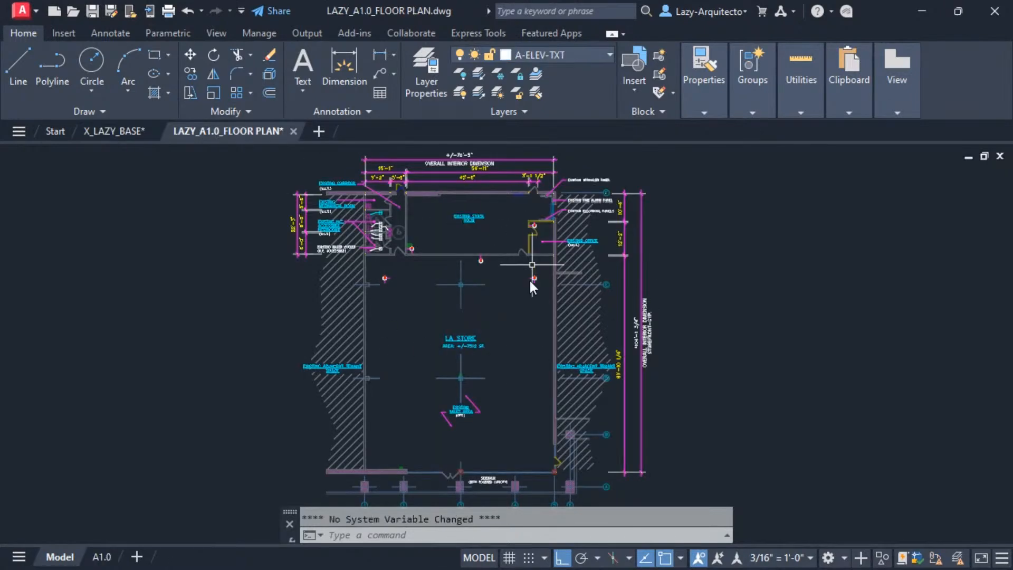
# Undo the annotation cuts in X_LAZY_BASE back to the fully annotated plan.
pyautogui.click(109, 130)
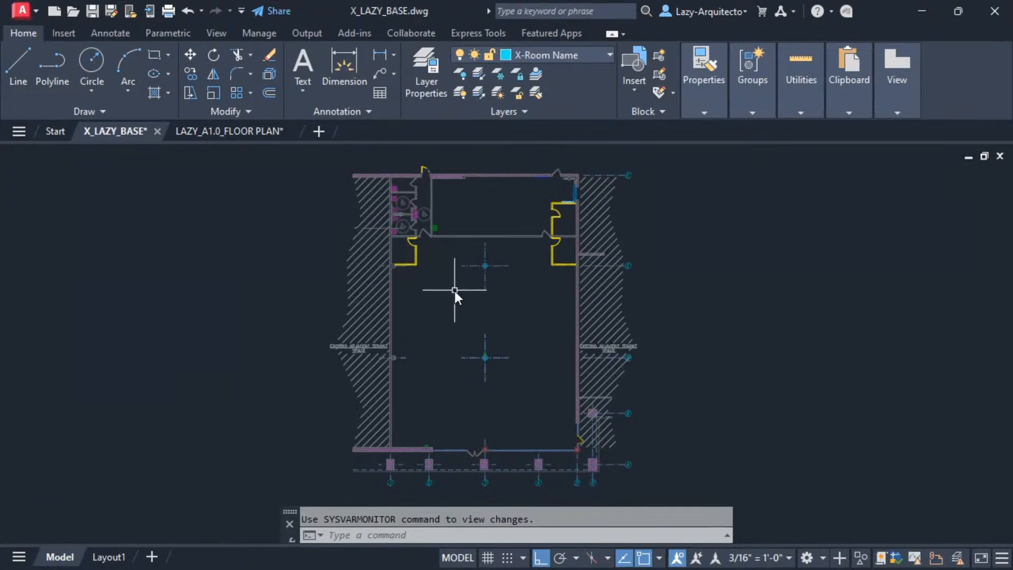
pyautogui.scroll(5, 454, 289)
pyautogui.scroll(-5, 454, 289)
pyautogui.scroll(5, 453, 289)
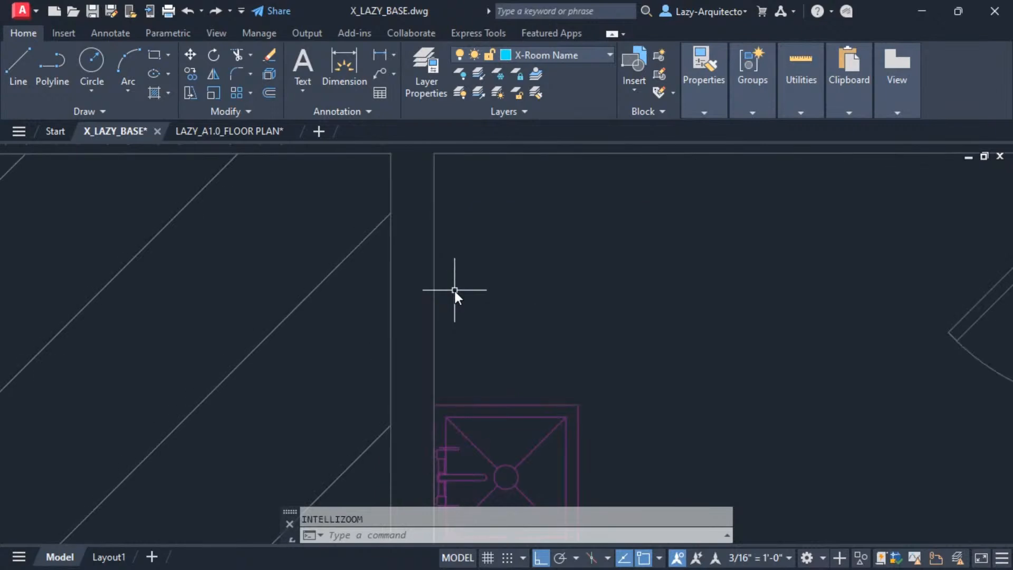
pyautogui.hotkey('ctrl', 'z')
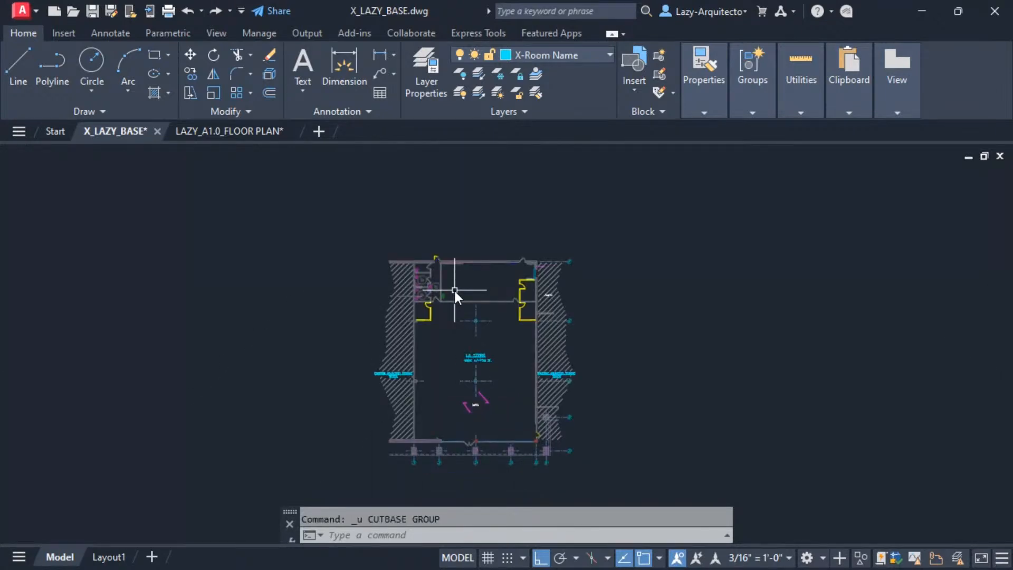
pyautogui.hotkey('ctrl', 'z')
pyautogui.hotkey('ctrl', 'z')
pyautogui.hotkey('ctrl', 'z')
pyautogui.hotkey('ctrl', 'z')
pyautogui.hotkey('ctrl', 'z')
pyautogui.hotkey('ctrl', 'z')
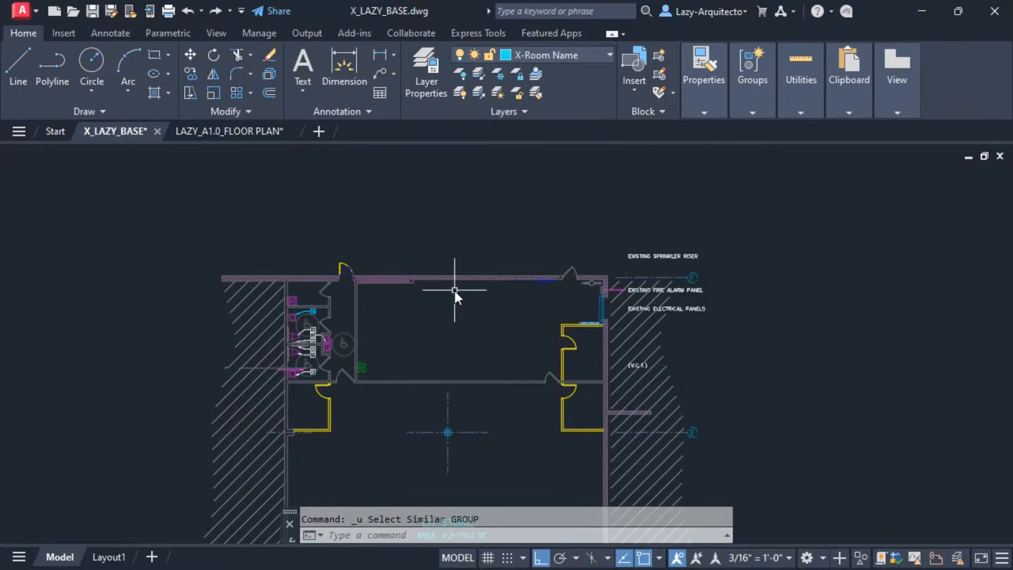
pyautogui.hotkey('ctrl', 'z')
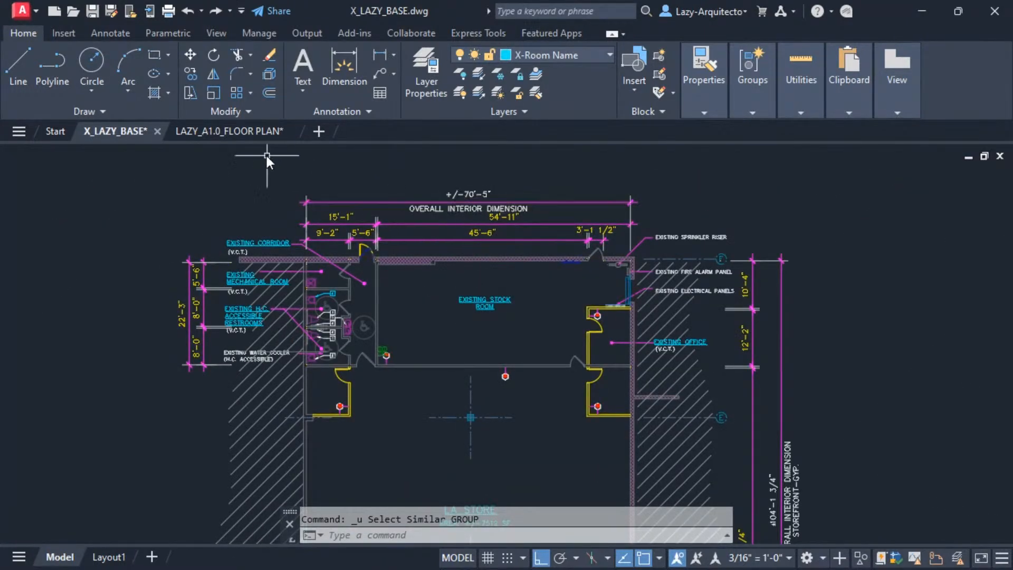
# Erase all the pasted annotations, dimensions and keynotes from LAZY_A1.0_FLOOR PLAN.
pyautogui.click(258, 131)
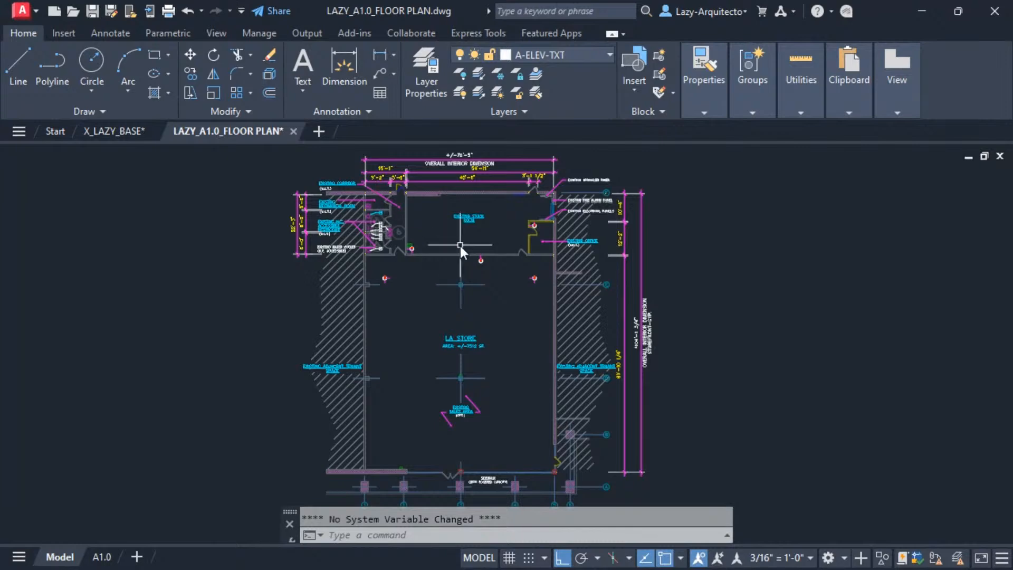
pyautogui.click(327, 163)
pyautogui.click(663, 422)
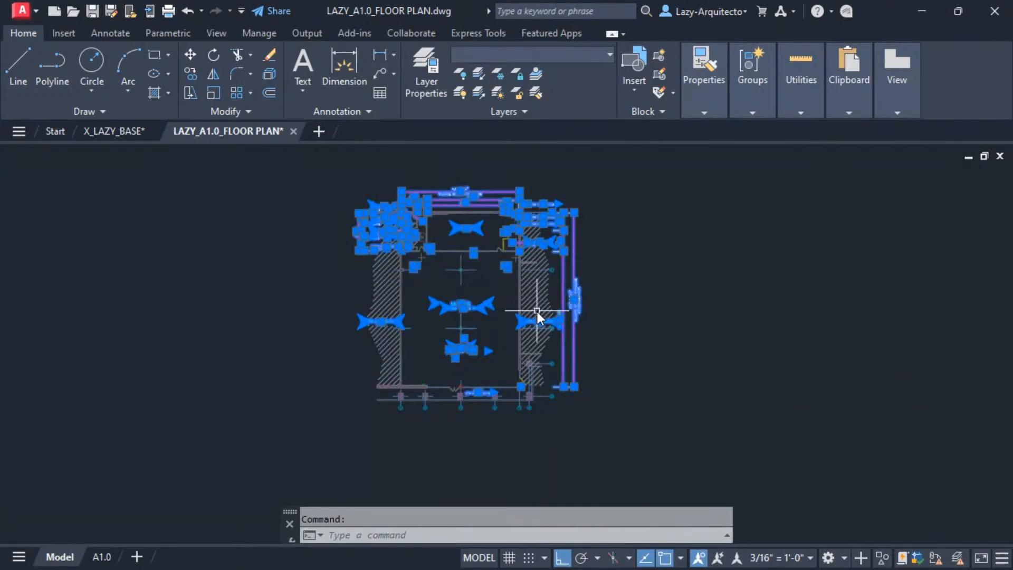
pyautogui.press('Delete')
pyautogui.scroll(4, 441, 272)
pyautogui.scroll(-4, 253, 190)
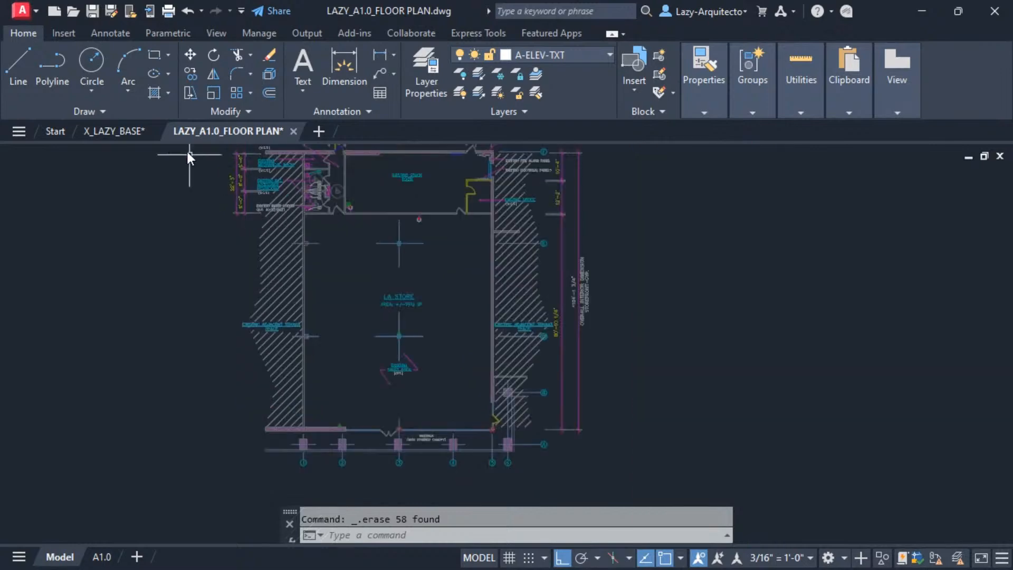
# Return to X_LAZY_BASE and create a new custom command in the Customize User Interface (CUI) editor.
pyautogui.click(121, 131)
pyautogui.scroll(-2, 422, 214)
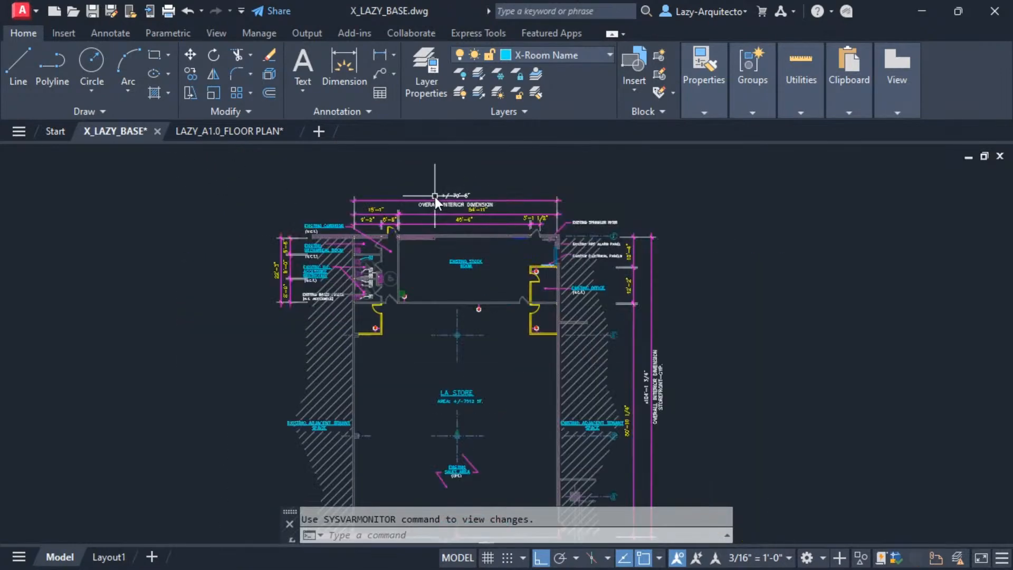
pyautogui.moveTo(439, 271); pyautogui.dragTo(453, 217, button='middle')
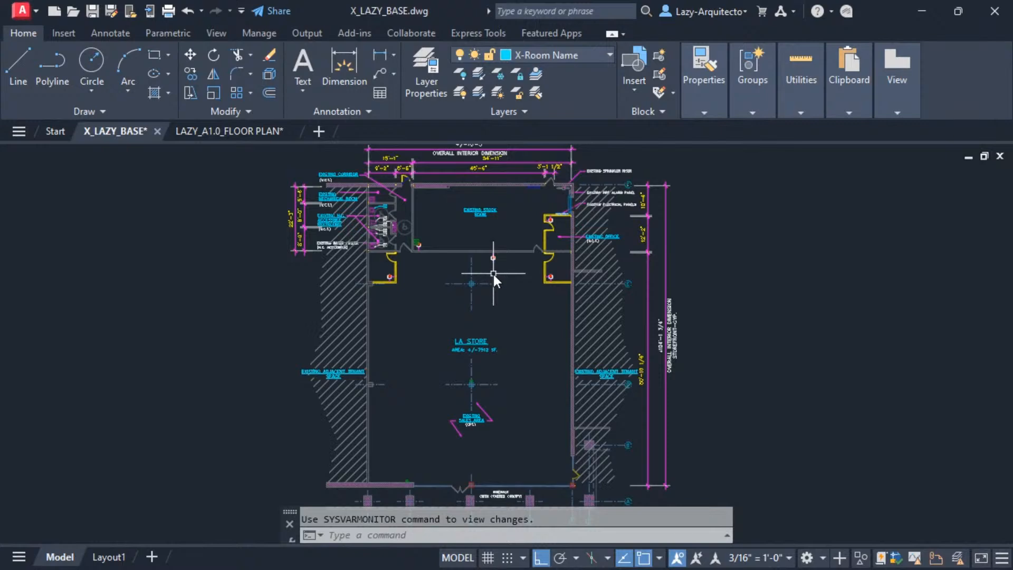
pyautogui.moveTo(499, 275)
pyautogui.mouseDown(button='middle')
pyautogui.moveTo(533, 262)
pyautogui.moveTo(498, 253)
pyautogui.moveTo(494, 265)
pyautogui.mouseUp(button='middle')
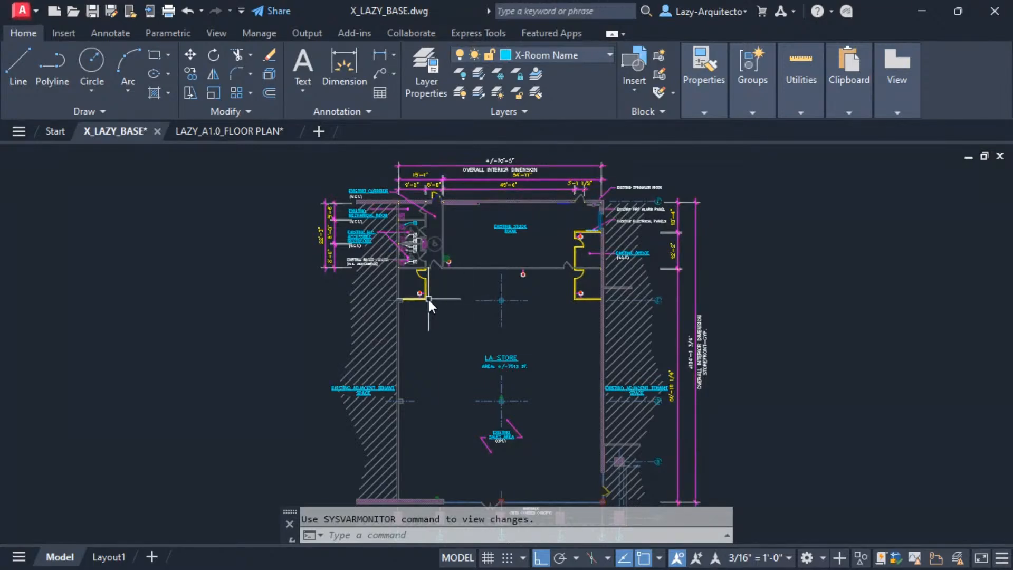
pyautogui.moveTo(508, 280); pyautogui.dragTo(476, 268, button='middle')
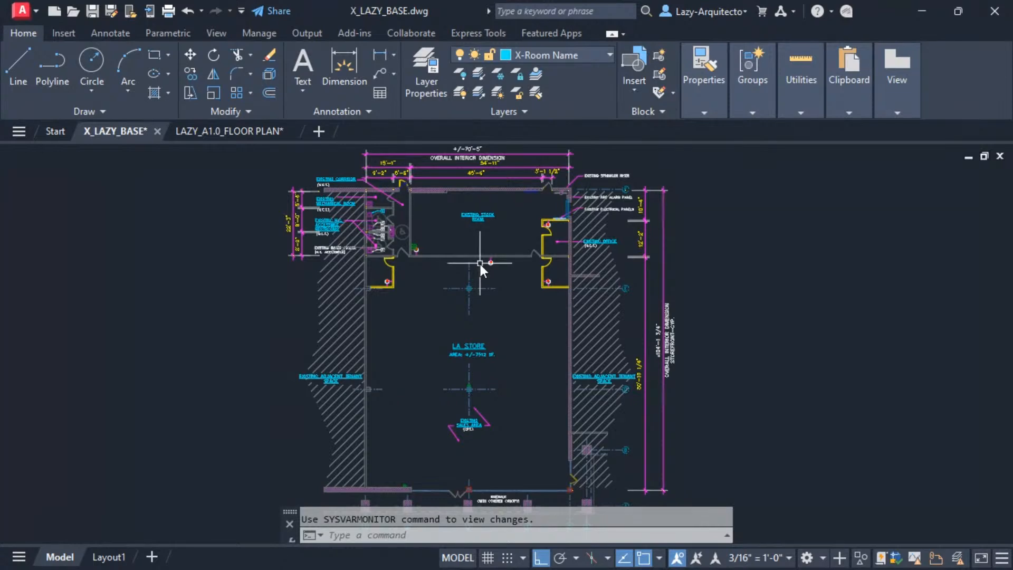
pyautogui.moveTo(460, 280); pyautogui.dragTo(458, 273, button='middle')
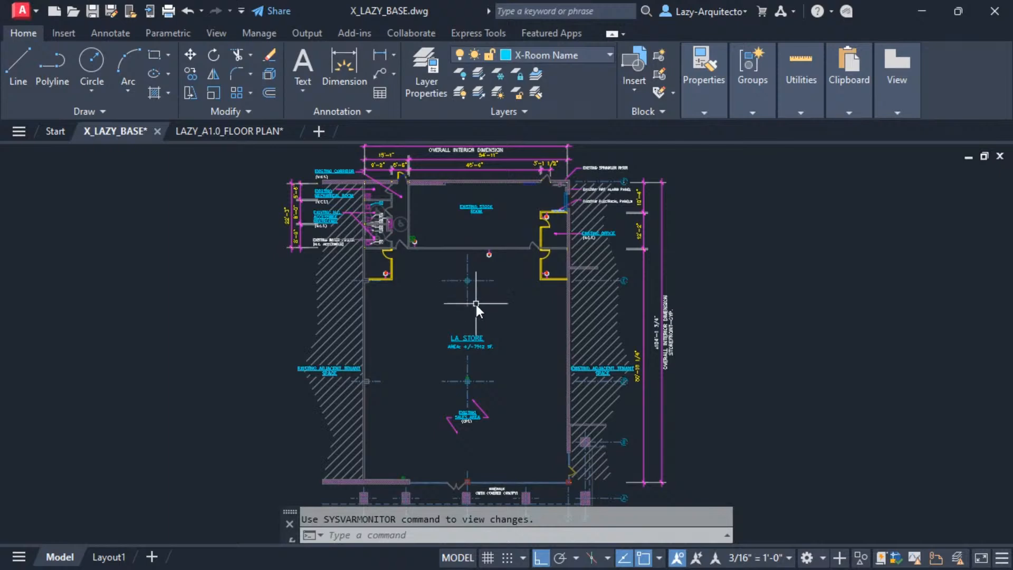
pyautogui.write('CUI')
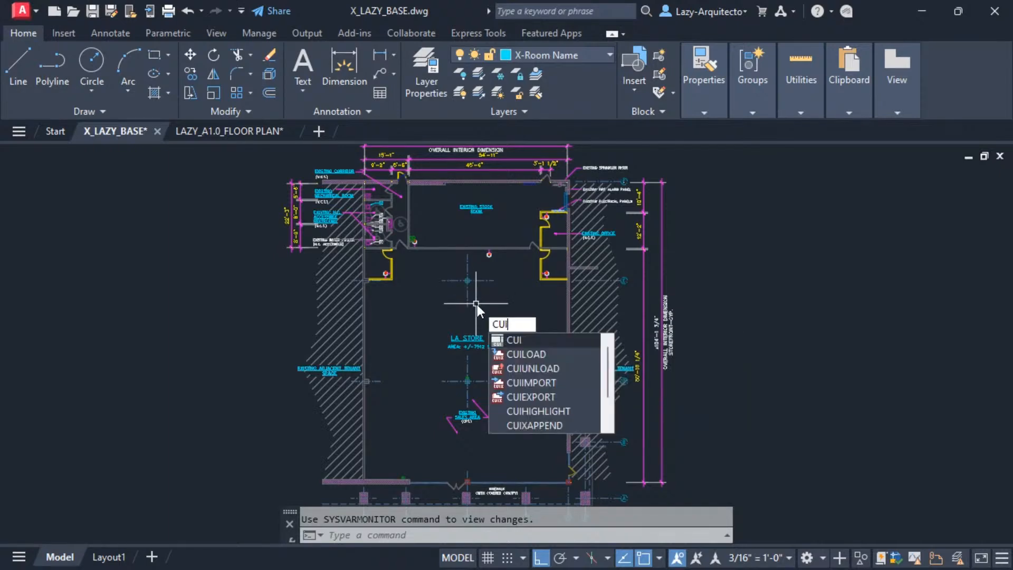
pyautogui.press('Return')
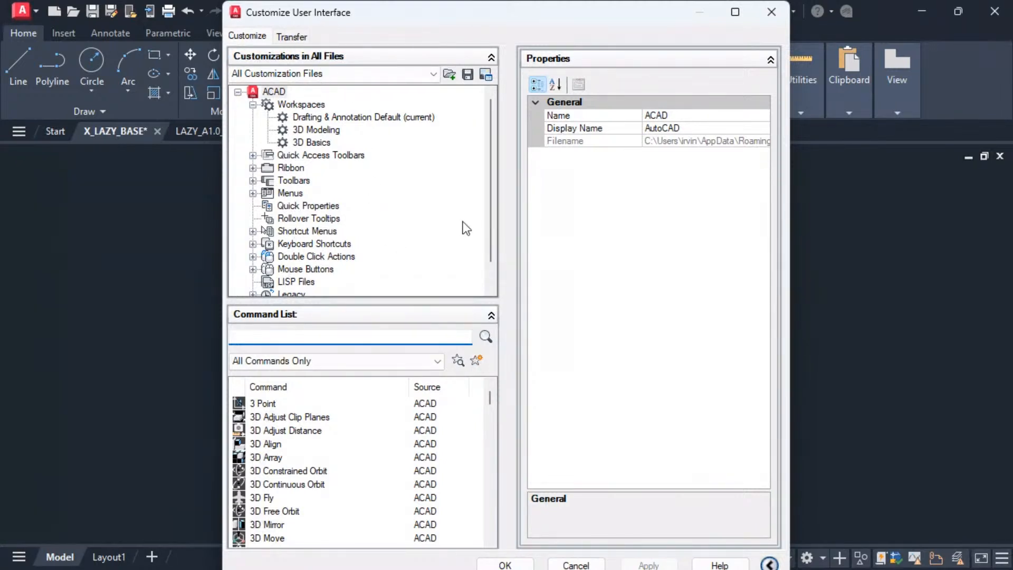
pyautogui.click(479, 360)
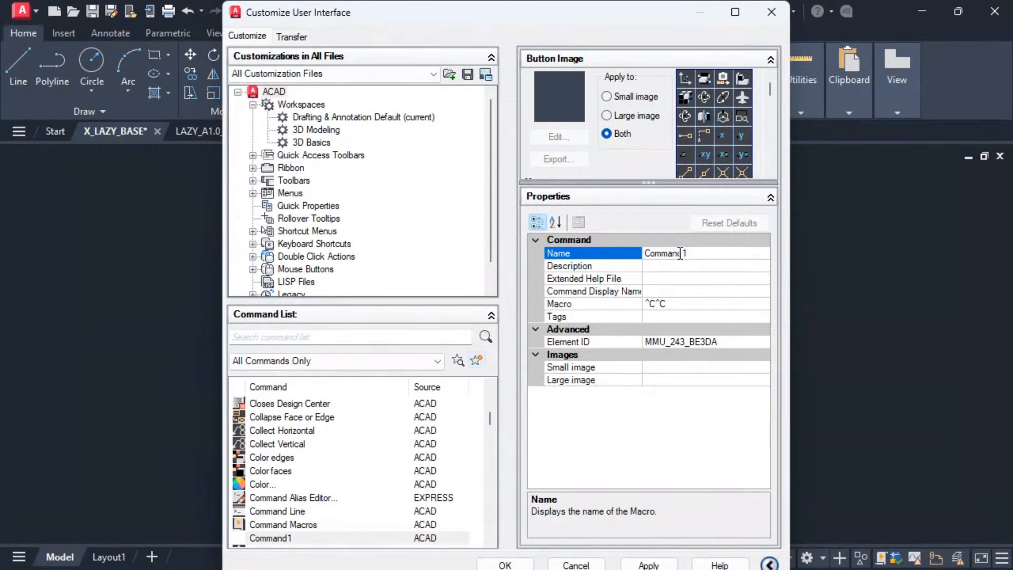
# Rename the new command LazySelAnno and assign it the RCDATA_16_OSNFRO image for both small and large sizes.
pyautogui.moveTo(688, 254); pyautogui.dragTo(656, 256)
pyautogui.write('SE')
pyautogui.press('BackSpace')
pyautogui.press('BackSpace')
pyautogui.press('BackSpace')
pyautogui.write('nno')
pyautogui.click(705, 130)
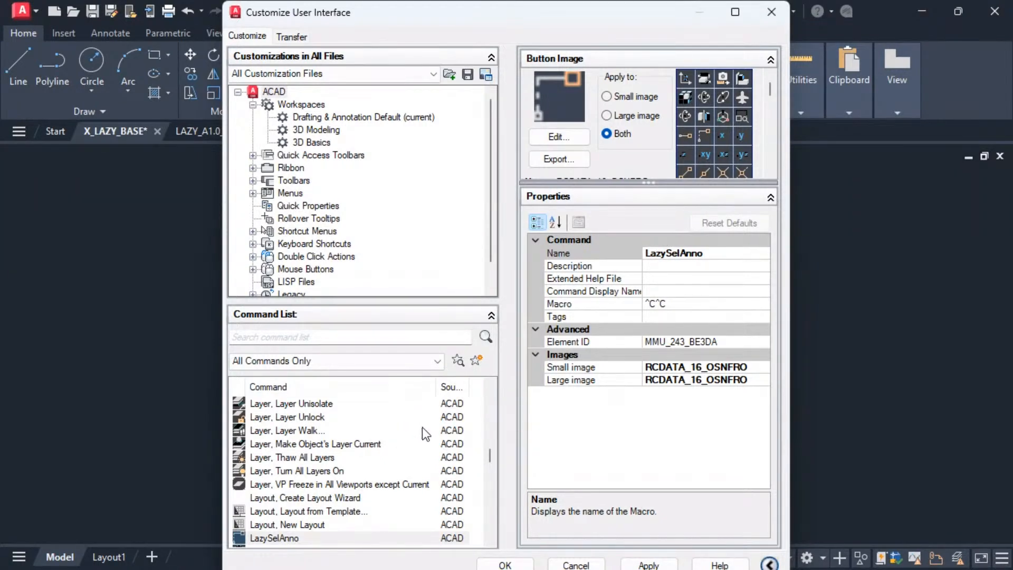
# Add LazySelAnno to the Quick Access Toolbar and set its macro to ^C^C_ssx;NONE;;E;TEXT,MTEXT,DIMENSION,MULTILEADER,LEADER;;.
pyautogui.click(339, 539)
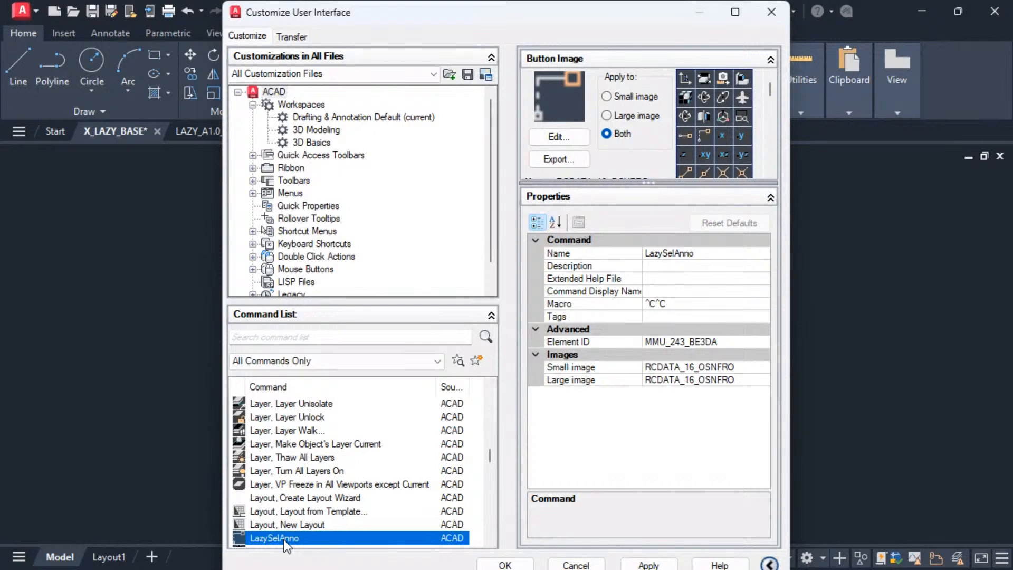
pyautogui.moveTo(234, 538); pyautogui.dragTo(120, 9)
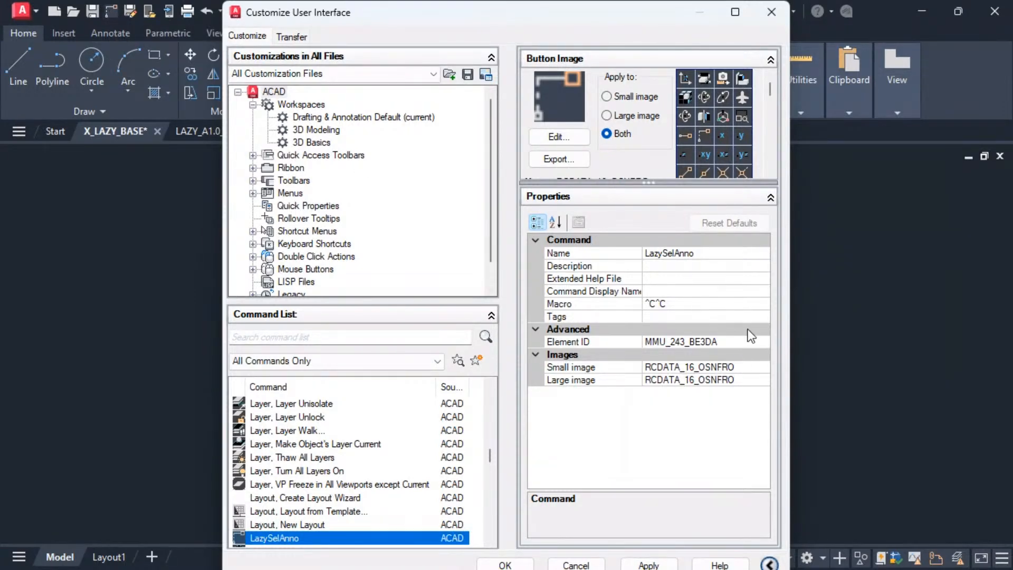
pyautogui.click(757, 305)
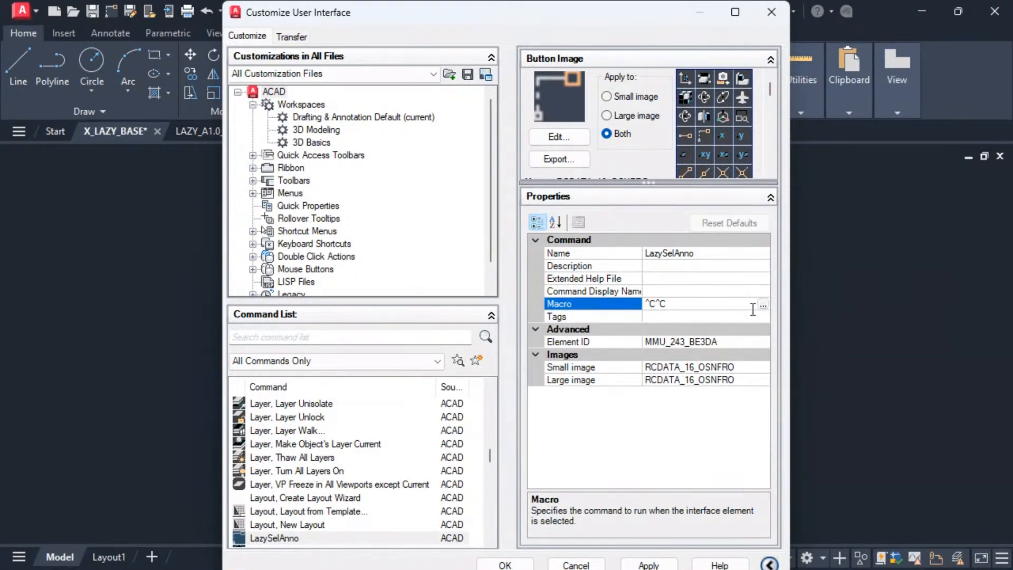
pyautogui.click(762, 304)
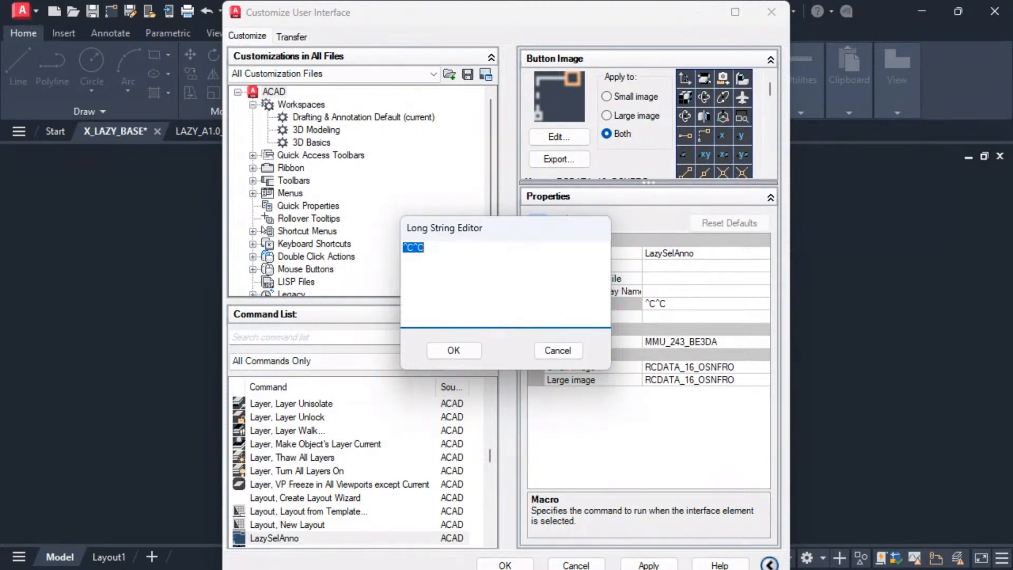
pyautogui.hotkey('alt', 'Tab')
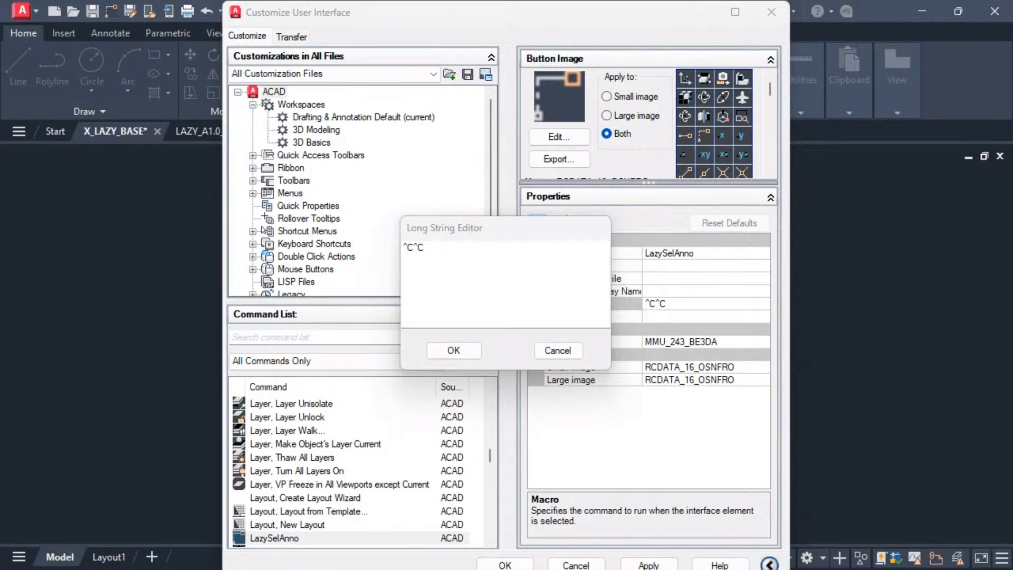
pyautogui.click(442, 245)
pyautogui.moveTo(433, 248); pyautogui.dragTo(396, 248)
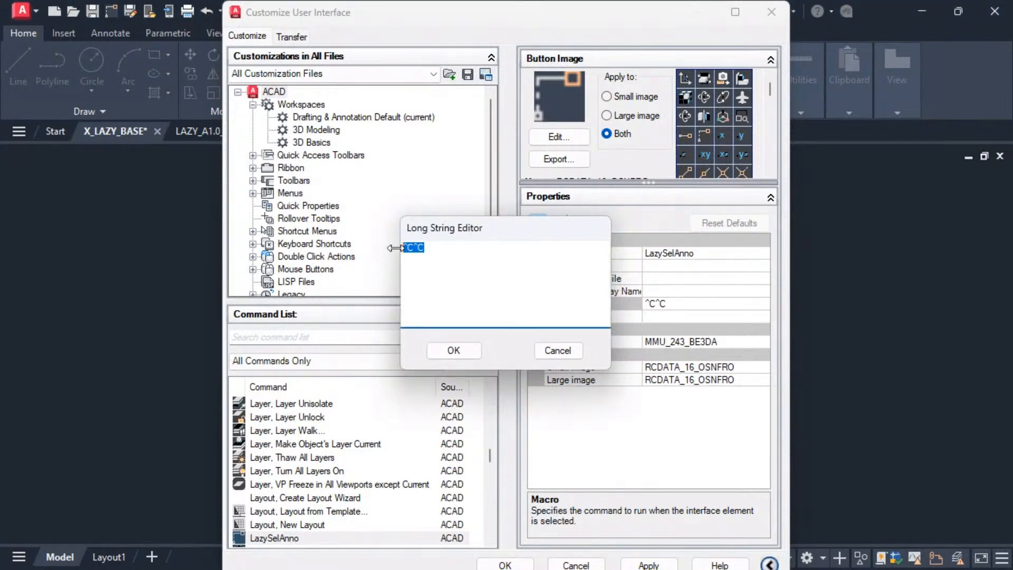
pyautogui.write('^C^C_ssx;NONE;;E;TEXT,MTEXT,DIMENSION,MULTILEADER,LEADER;;')
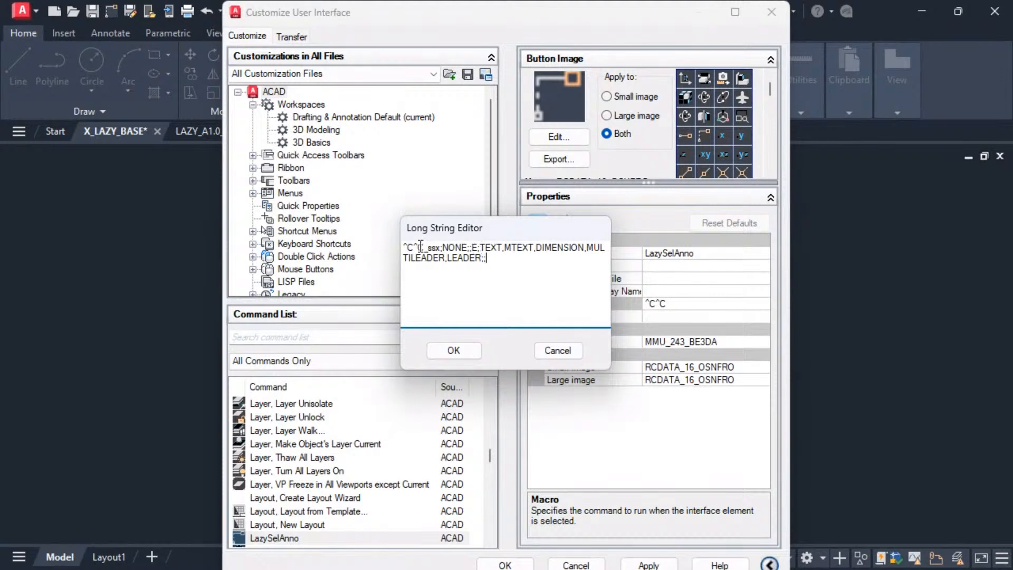
# Examine the macro string's ssx call and its list of annotation object types.
pyautogui.doubleClick(475, 248)
pyautogui.moveTo(480, 248); pyautogui.dragTo(574, 253)
pyautogui.doubleClick(511, 248)
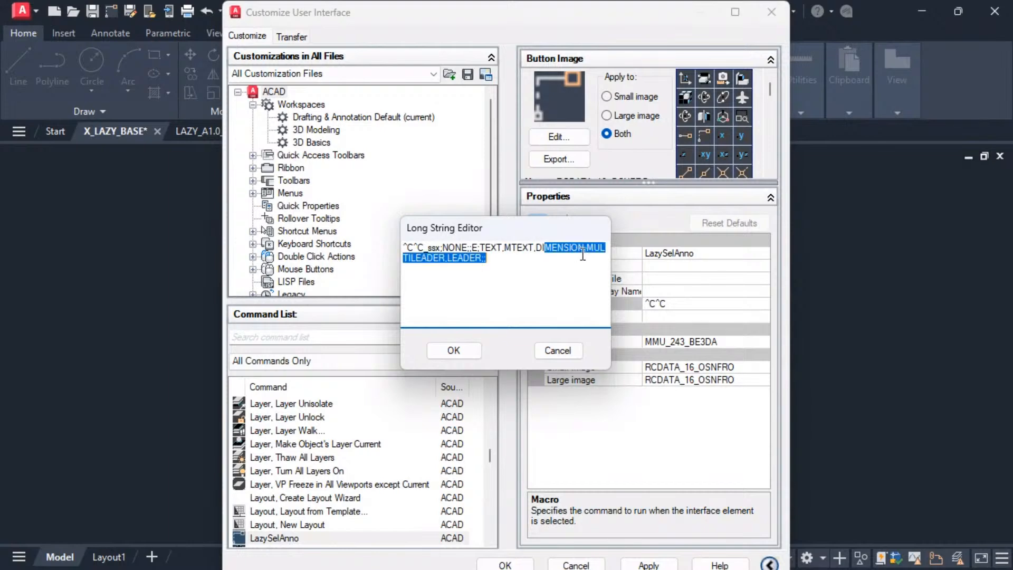
pyautogui.click(585, 249)
pyautogui.moveTo(403, 258); pyautogui.dragTo(487, 259)
pyautogui.click(487, 260)
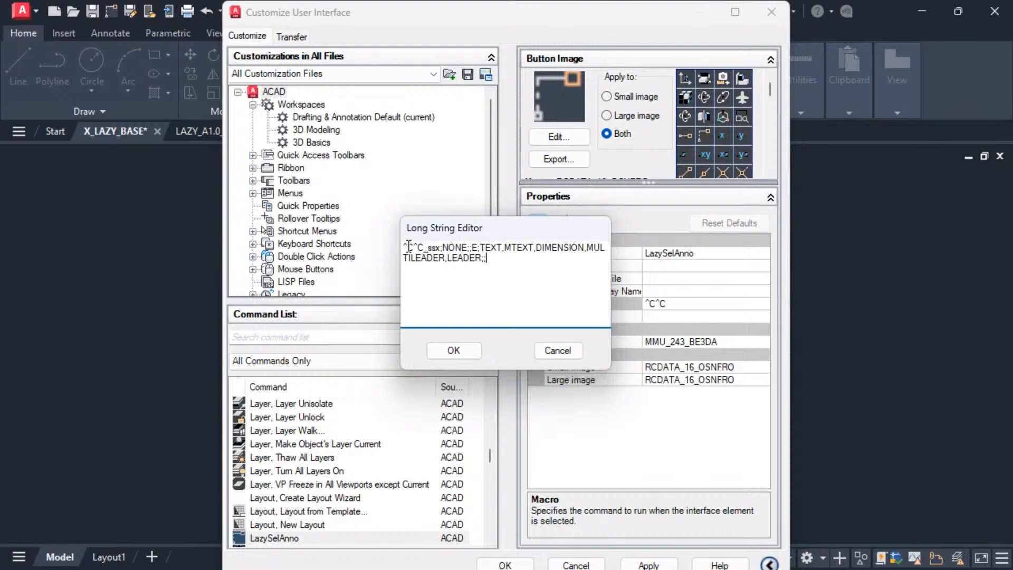
pyautogui.moveTo(404, 247); pyautogui.dragTo(491, 259)
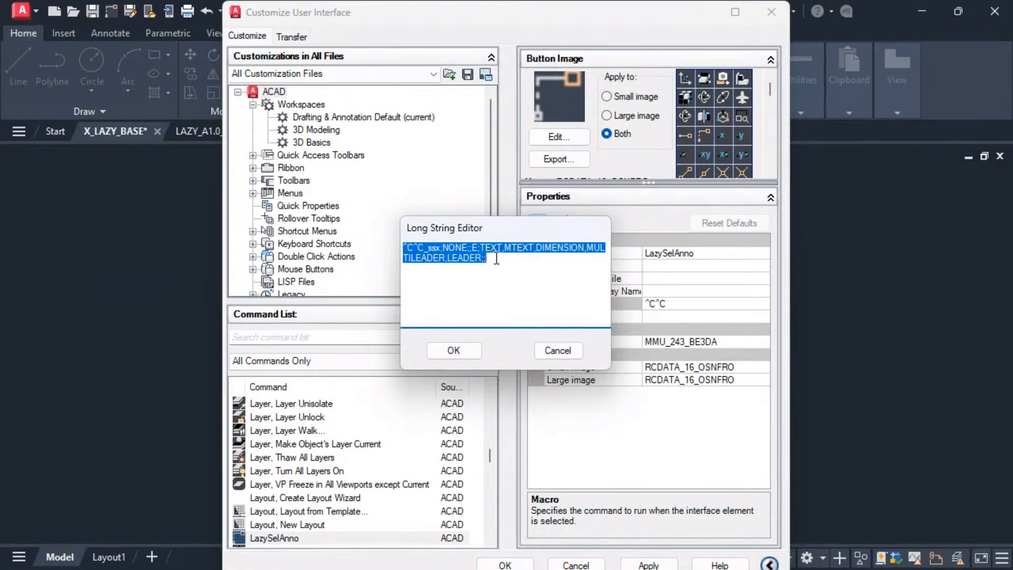
pyautogui.click(432, 248)
pyautogui.moveTo(492, 260); pyautogui.dragTo(416, 250)
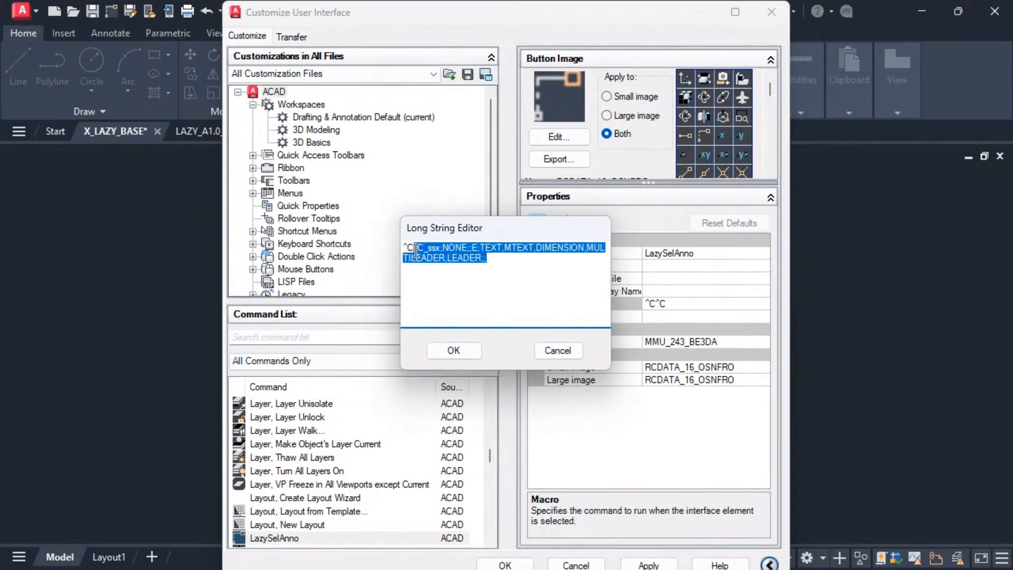
pyautogui.click(503, 264)
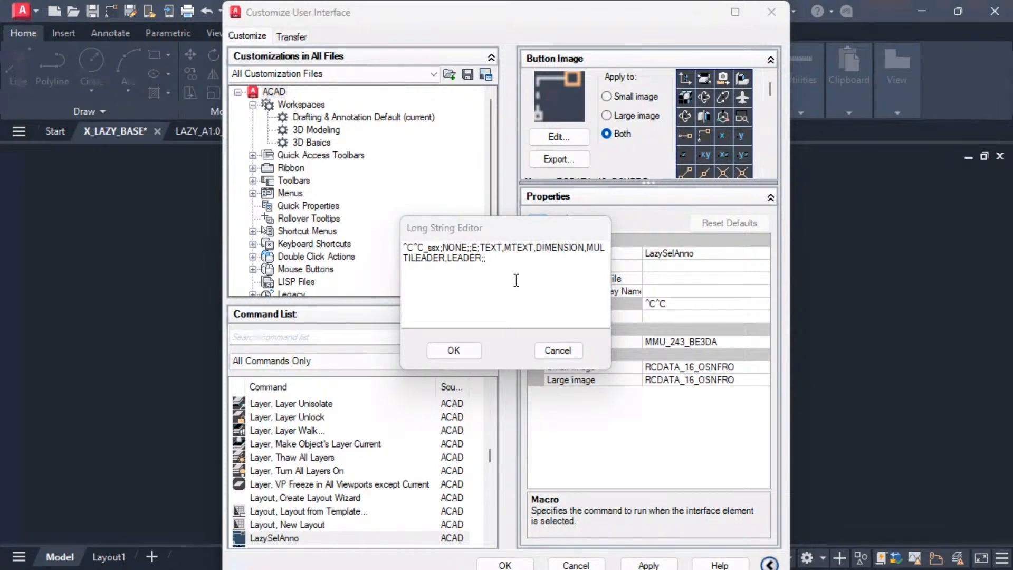
# Append PSELECT;P;; to the end of the LazySelAnno macro string.
pyautogui.click(517, 264)
pyautogui.write('PSELECT;P;;')
pyautogui.moveTo(537, 259); pyautogui.dragTo(484, 258)
pyautogui.click(527, 259)
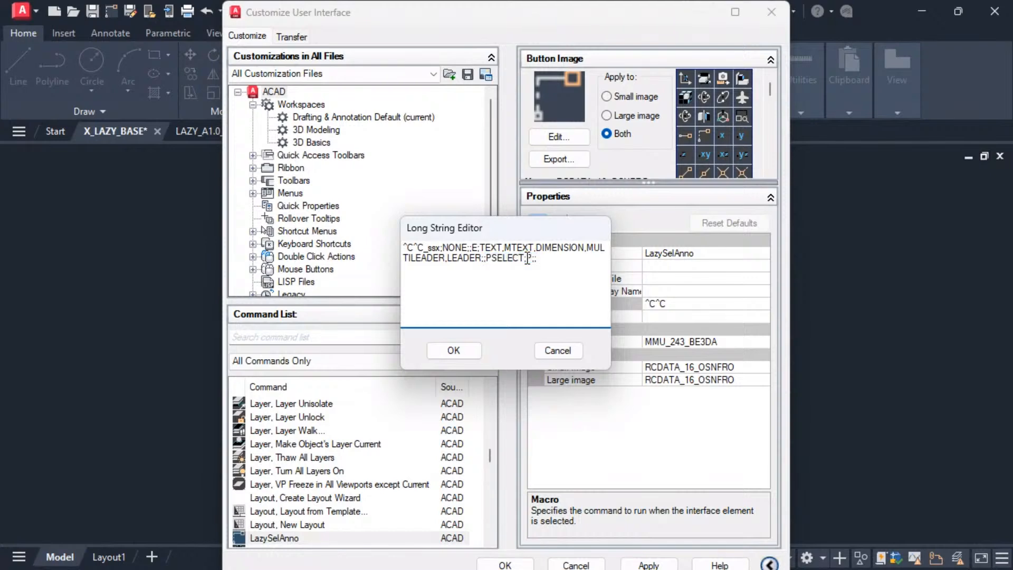
pyautogui.doubleClick(530, 259)
pyautogui.moveTo(428, 247); pyautogui.dragTo(441, 248)
pyautogui.click(546, 265)
pyautogui.moveTo(486, 258); pyautogui.dragTo(534, 257)
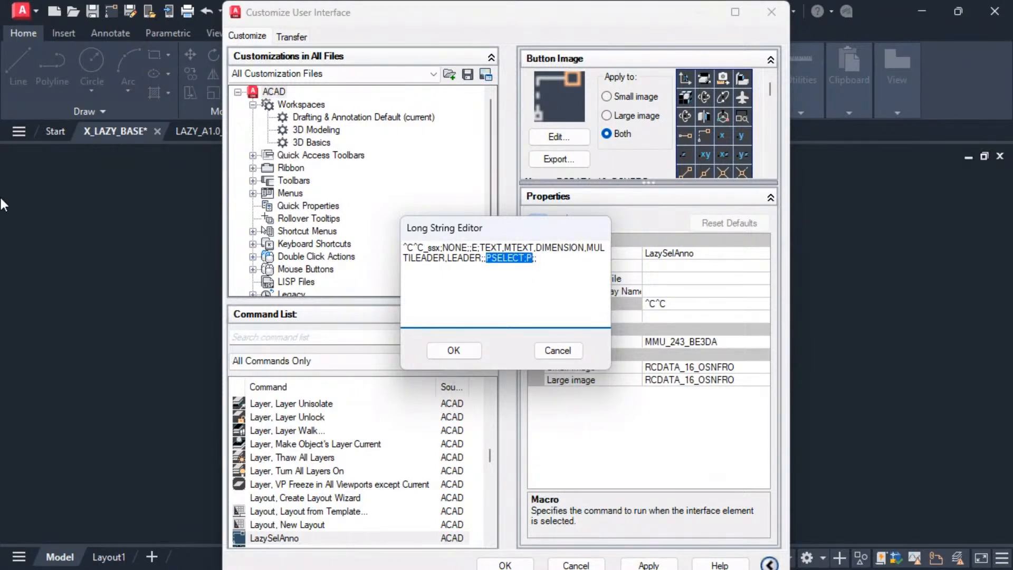
pyautogui.click(553, 263)
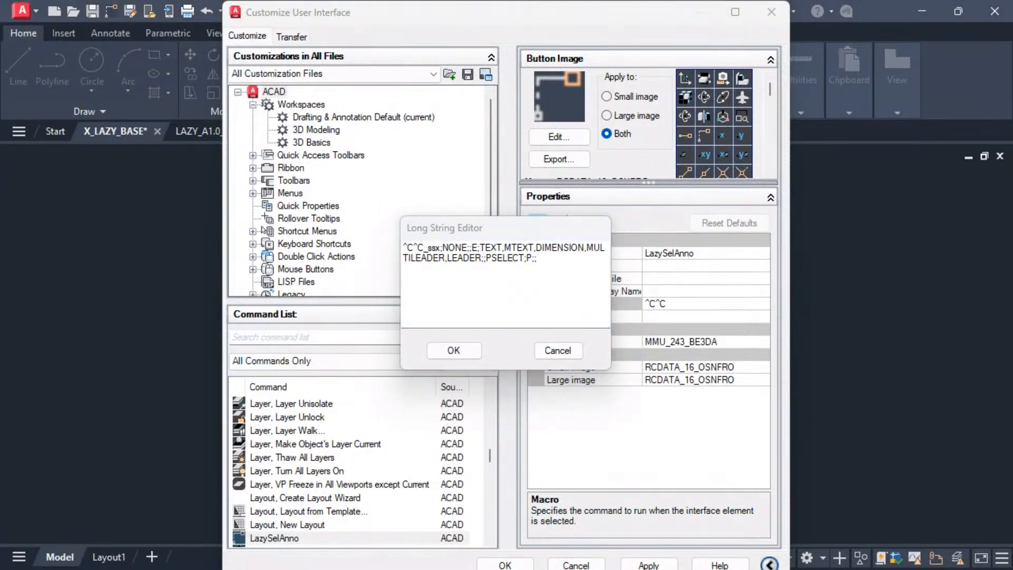
# Insert _PROPERTIES; right after ^C^C in the LazySelAnno macro, then accept the macro and save the interface customization.
pyautogui.click(426, 247)
pyautogui.write('_PROPERTIES;')
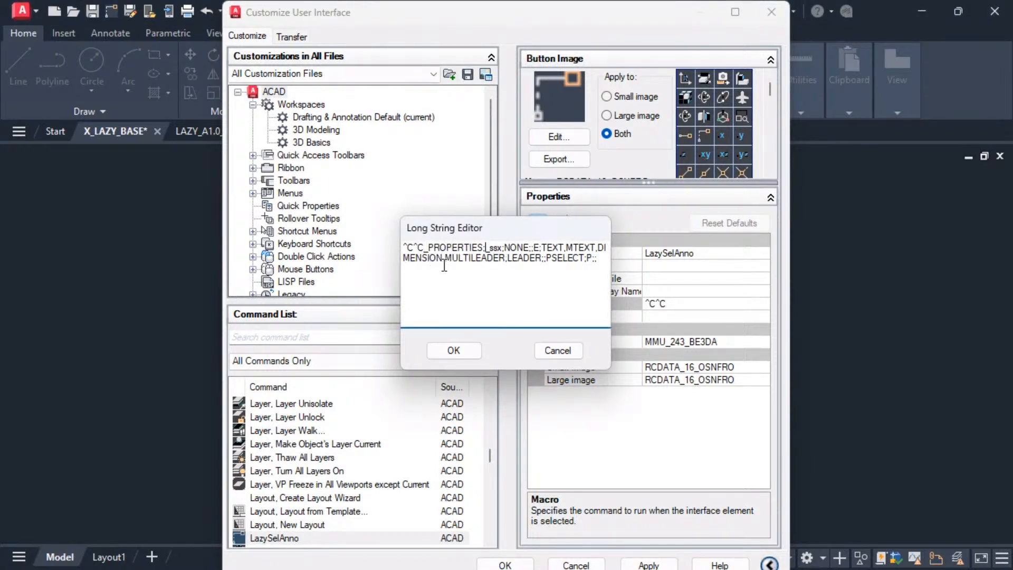
pyautogui.moveTo(424, 247); pyautogui.dragTo(486, 246)
pyautogui.click(510, 260)
pyautogui.click(453, 351)
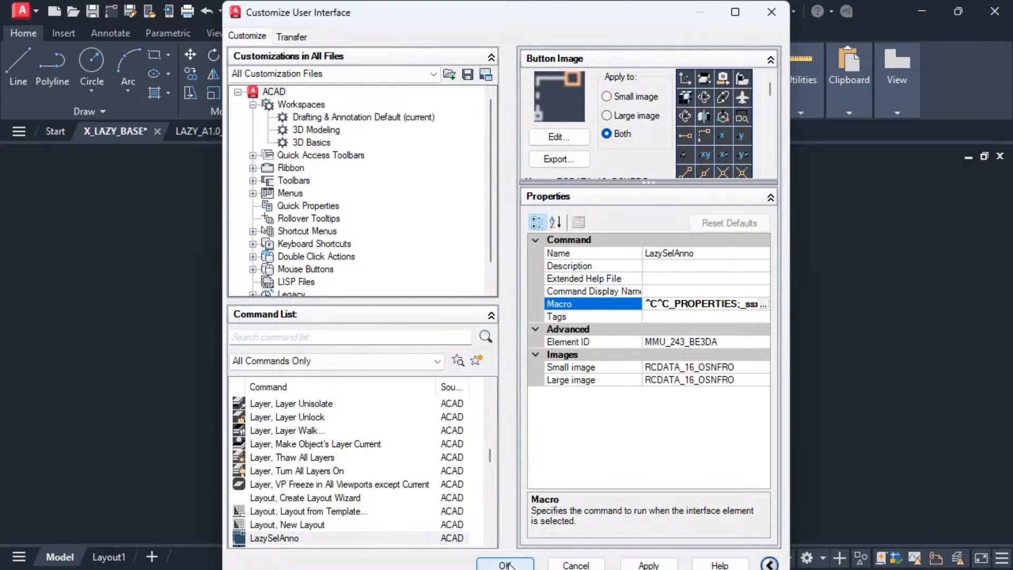
pyautogui.click(506, 563)
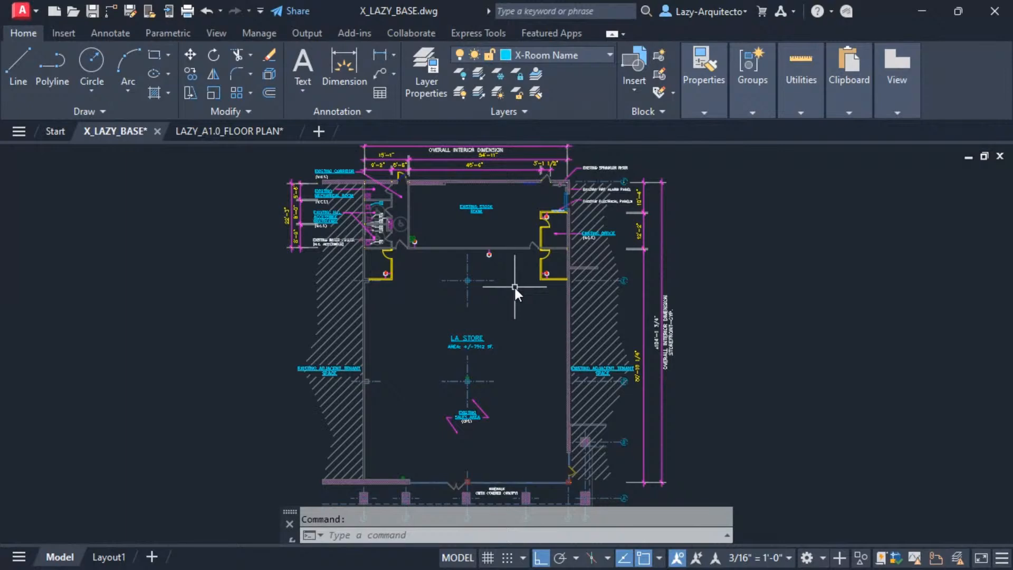
# Select all annotations in X_LAZY_BASE with LazySelAnno and cut them with a base point at the mechanical room's upper-left inner wall corner.
pyautogui.click(111, 12)
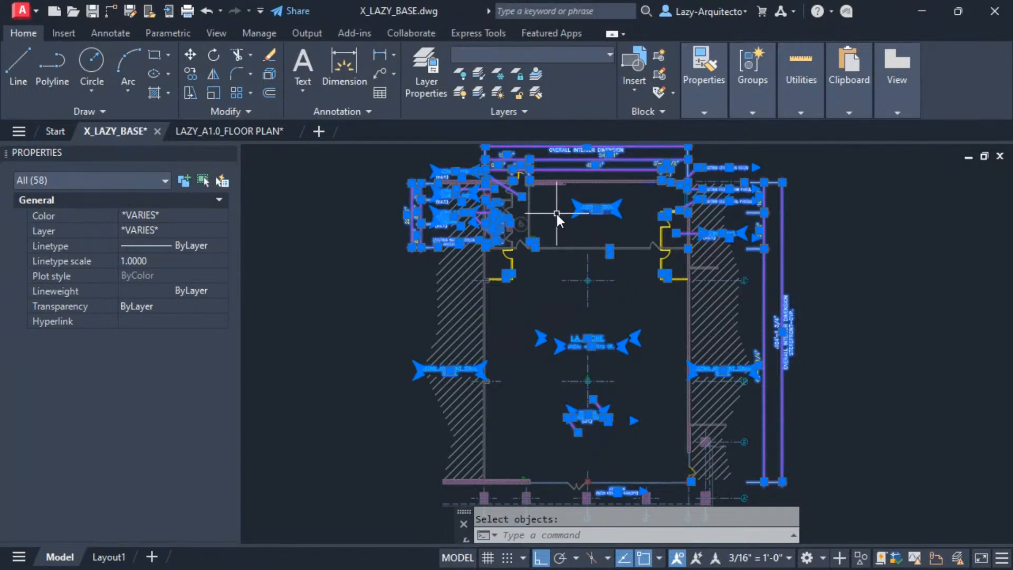
pyautogui.hotkey('ctrl', 'shift', 'x')
pyautogui.scroll(6, 517, 205)
pyautogui.click(525, 172)
pyautogui.scroll(-6, 452, 224)
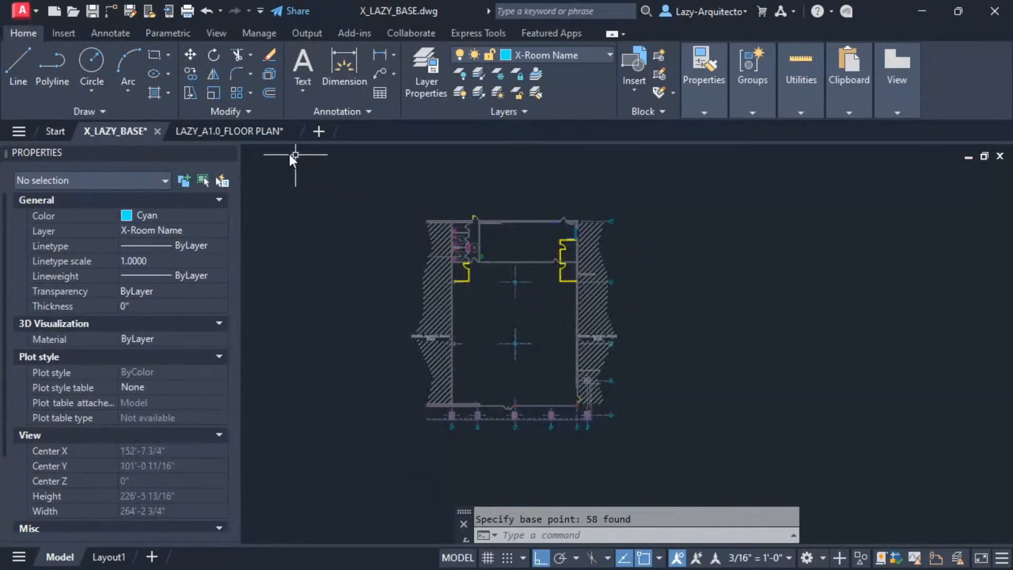
# Paste the cut annotations into LAZY_A1.0_FLOOR PLAN at the mechanical room's matching upper-left inner wall corner.
pyautogui.click(254, 130)
pyautogui.moveTo(483, 233); pyautogui.dragTo(511, 271, button='middle')
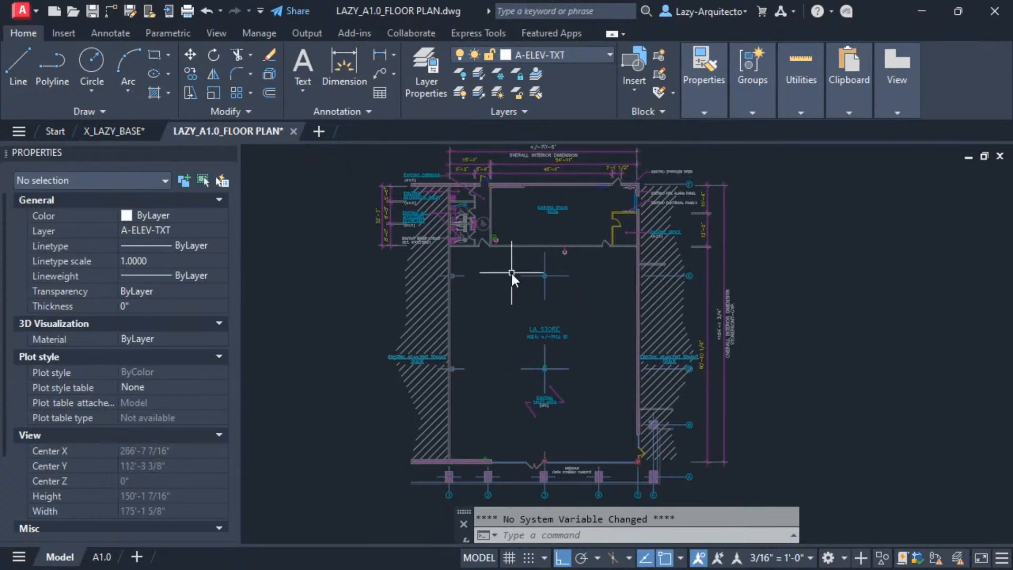
pyautogui.hotkey('ctrl', 'v')
pyautogui.scroll(5, 441, 184)
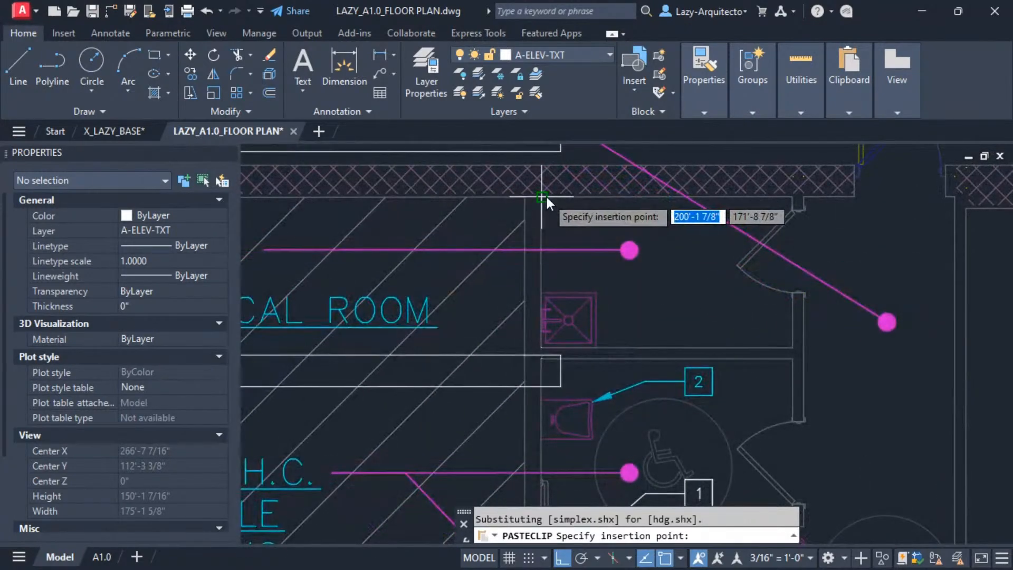
pyautogui.click(522, 204)
pyautogui.scroll(-6, 486, 223)
# Return to X_LAZY_BASE and save the stripped base plan.
pyautogui.click(102, 131)
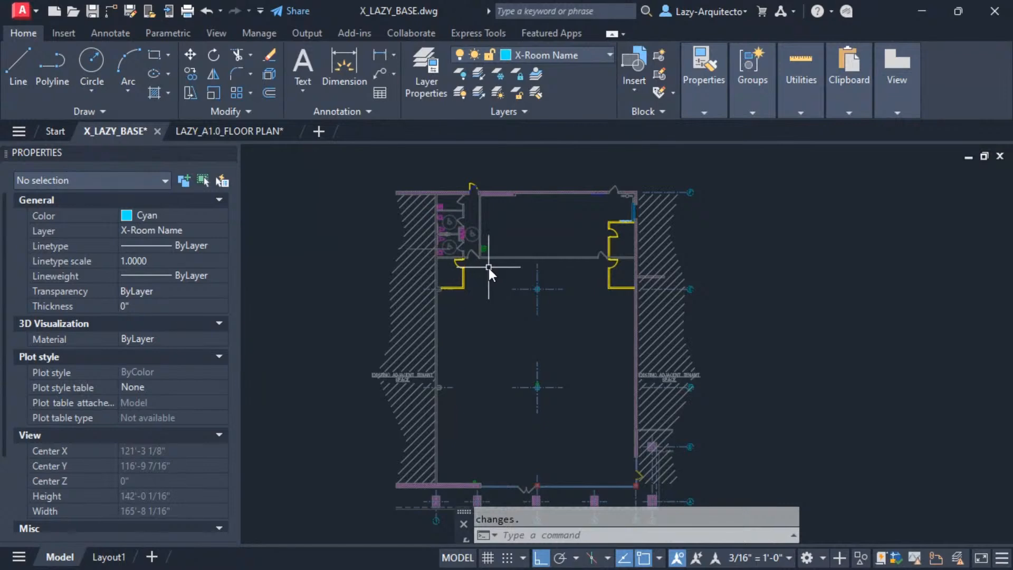
pyautogui.moveTo(508, 242); pyautogui.dragTo(524, 227, button='middle')
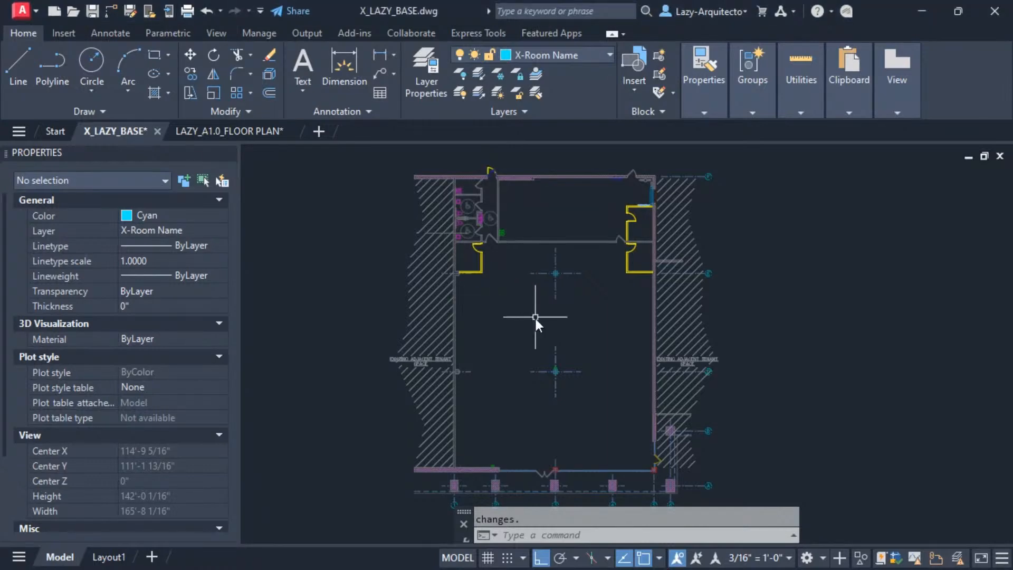
pyautogui.moveTo(541, 299)
pyautogui.mouseDown(button='middle')
pyautogui.moveTo(518, 277)
pyautogui.moveTo(514, 291)
pyautogui.mouseUp(button='middle')
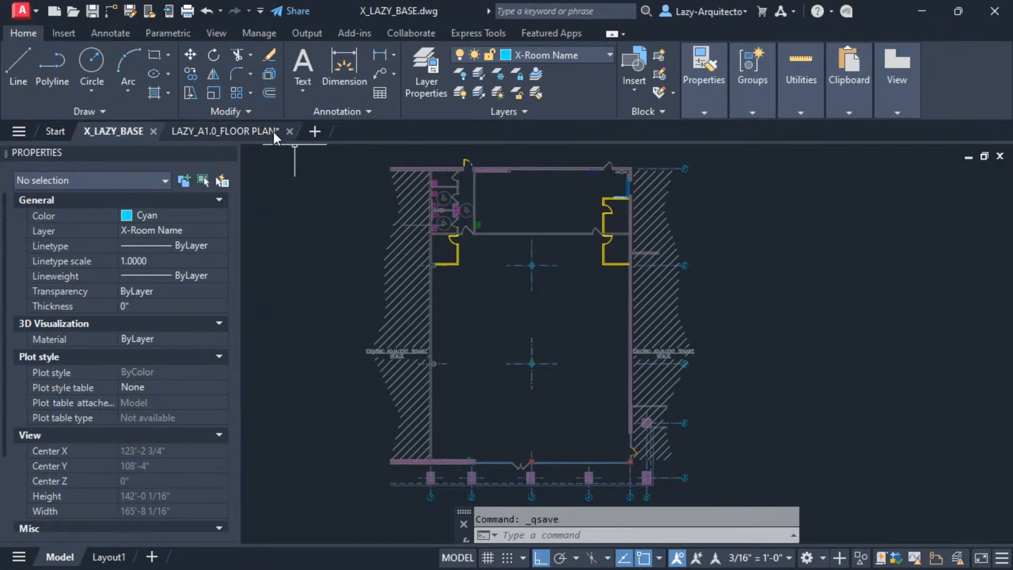
# Inspect the pasted annotations, dimensions and keynotes in LAZY_A1.0_FLOOR PLAN.
pyautogui.click(248, 131)
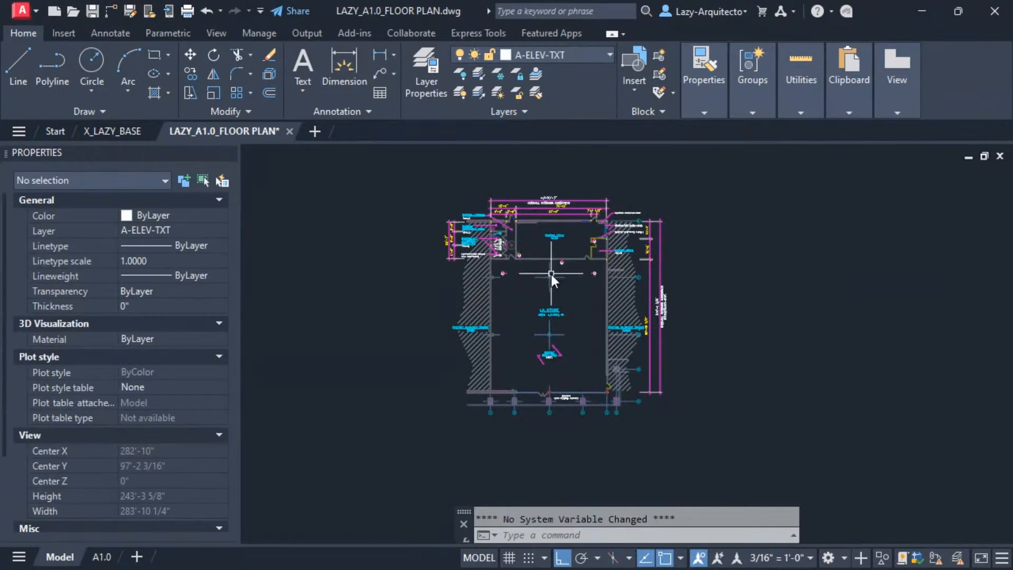
pyautogui.scroll(2, 552, 278)
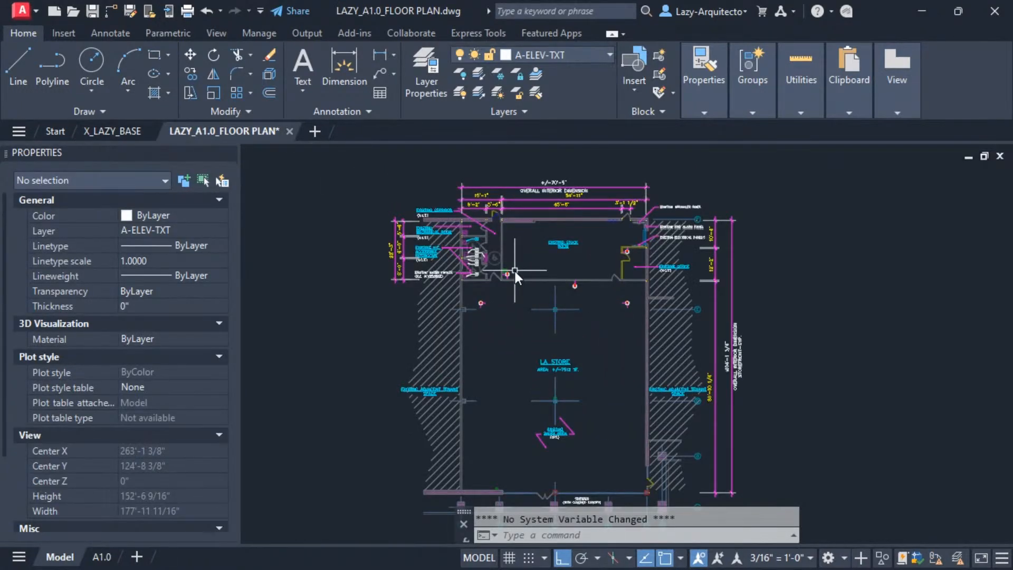
pyautogui.scroll(2, 515, 270)
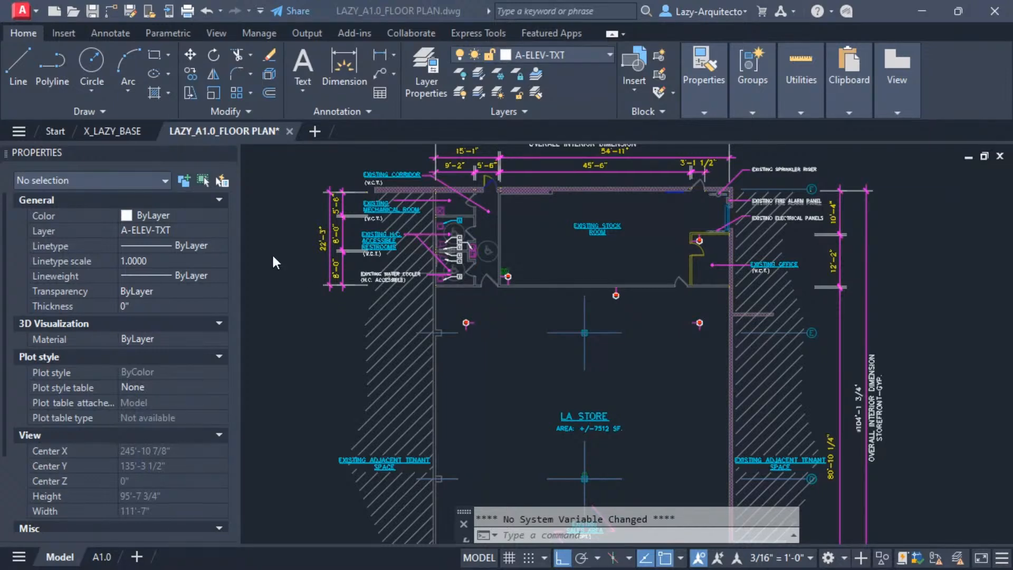
pyautogui.moveTo(637, 295); pyautogui.dragTo(580, 306, button='middle')
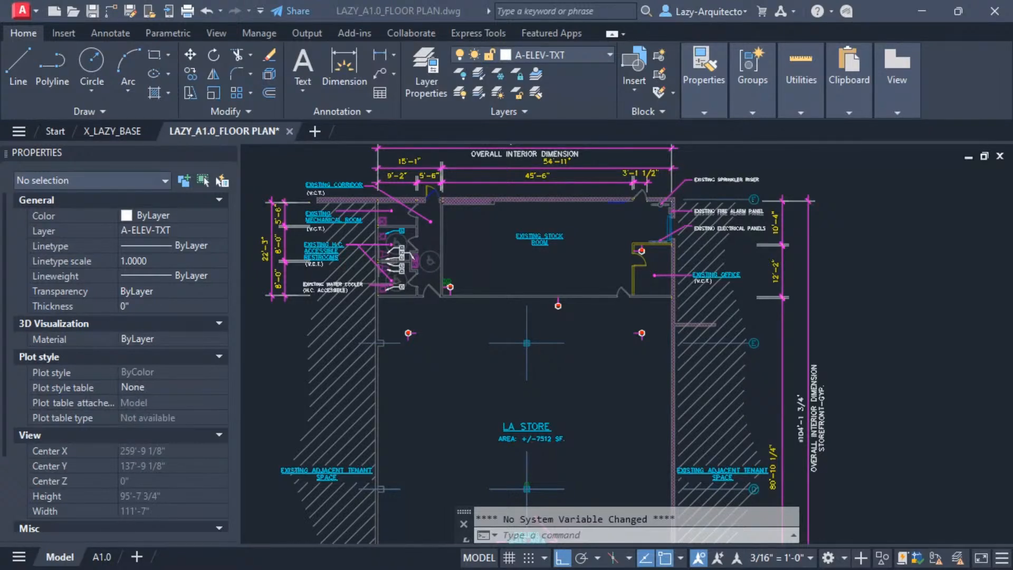
pyautogui.click(473, 256)
# Switch to the browser and look through the Lazy Arquitecto YouTube channel's playlists for the AutoCAD lazyMACROS section.
pyautogui.moveTo(0, 1); pyautogui.dragTo(576, 138)
pyautogui.click(846, 136)
pyautogui.scroll(-10, 422, 348)
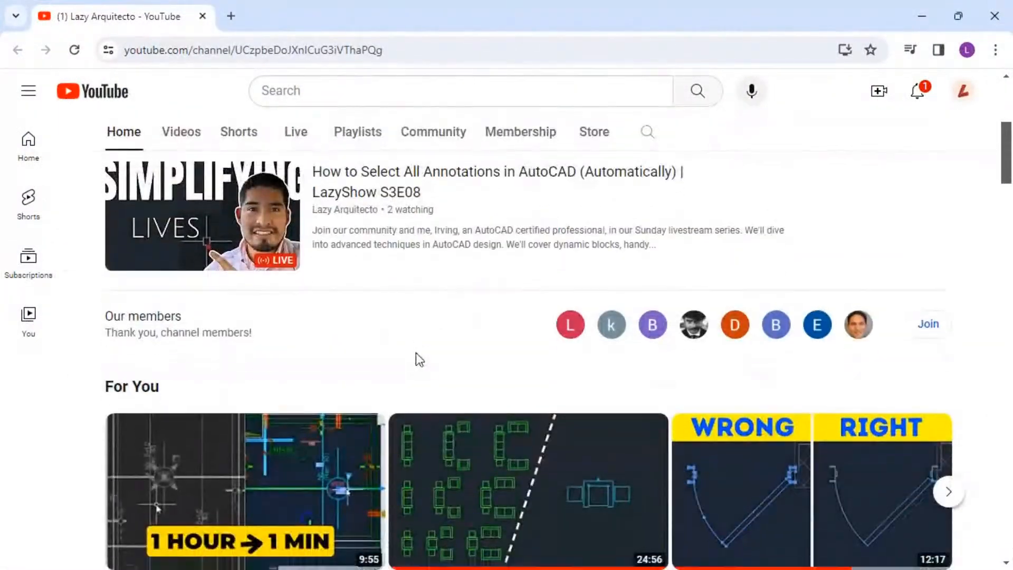
pyautogui.scroll(-15, 423, 352)
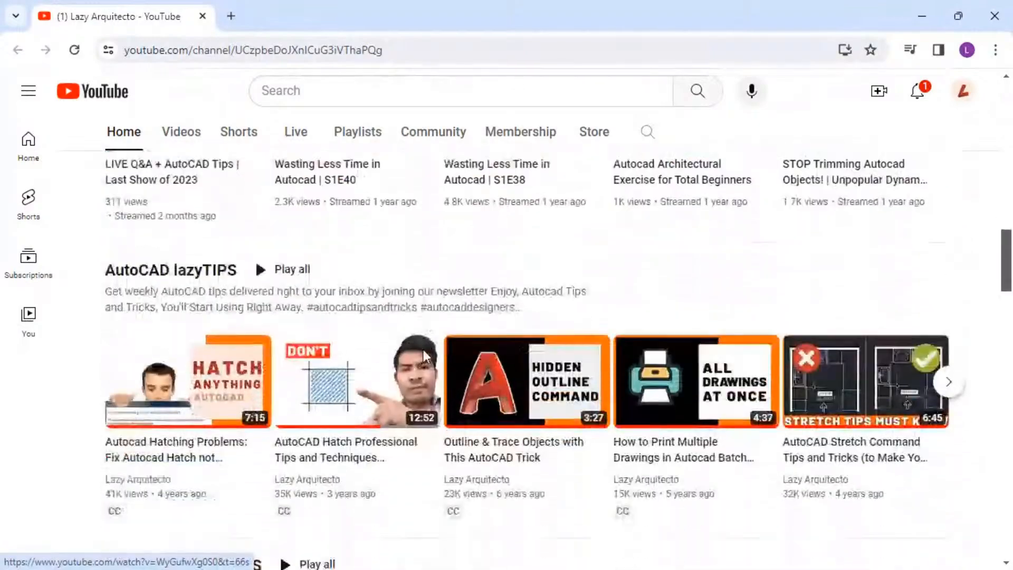
pyautogui.scroll(-15, 425, 359)
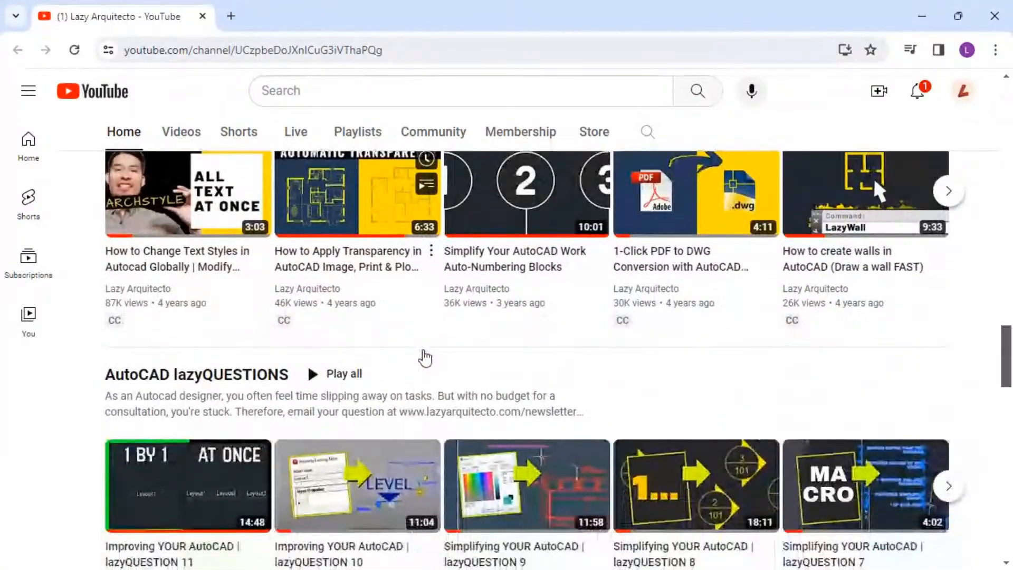
pyautogui.scroll(-7, 424, 357)
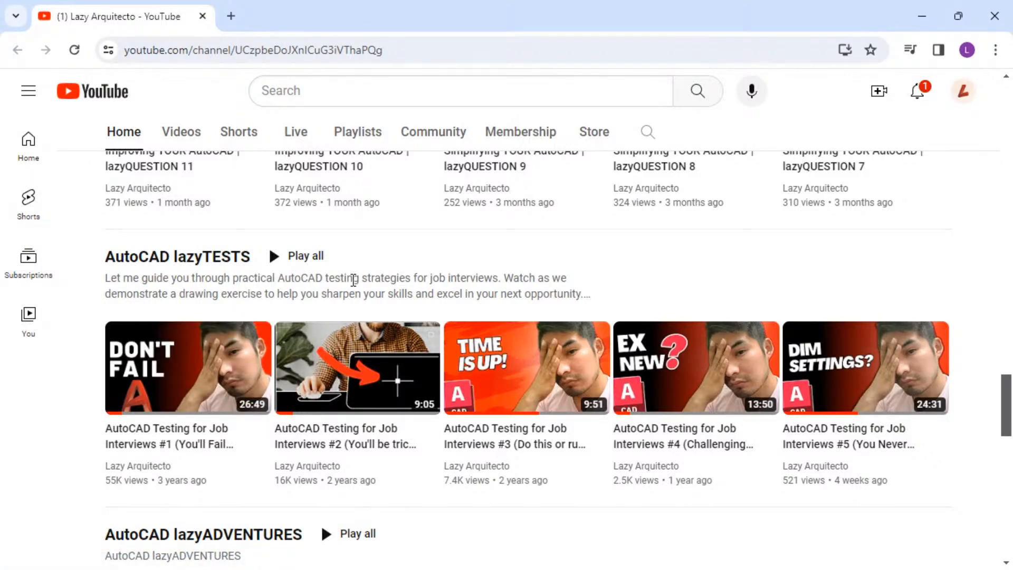
pyautogui.scroll(-5, 430, 293)
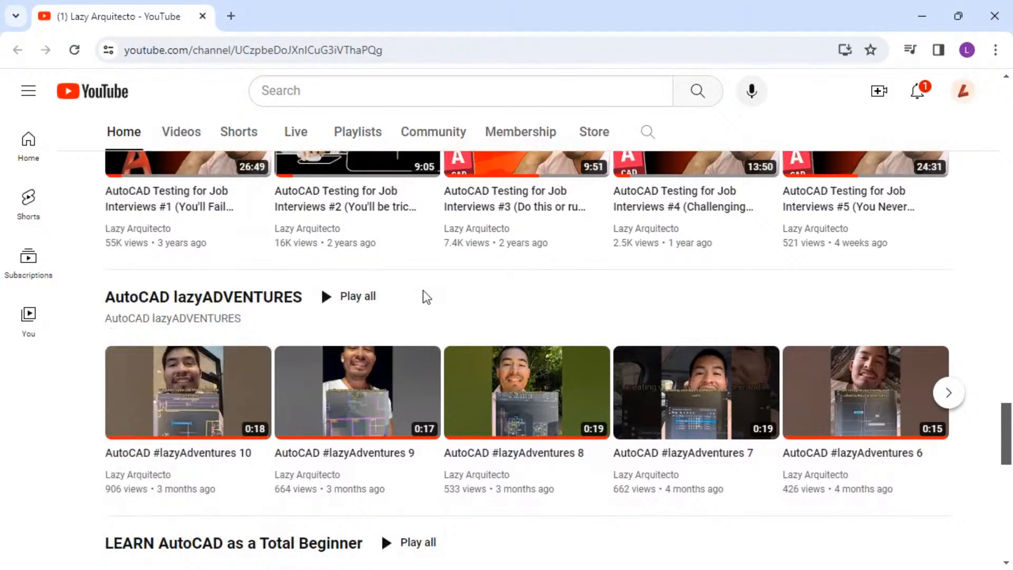
pyautogui.scroll(-2, 425, 297)
pyautogui.scroll(15, 423, 289)
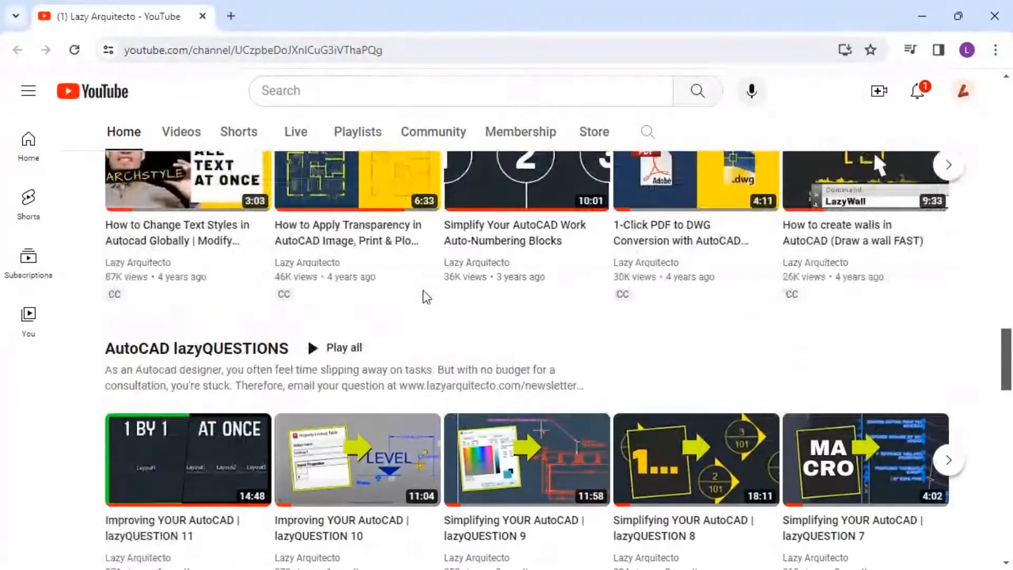
pyautogui.scroll(3, 423, 290)
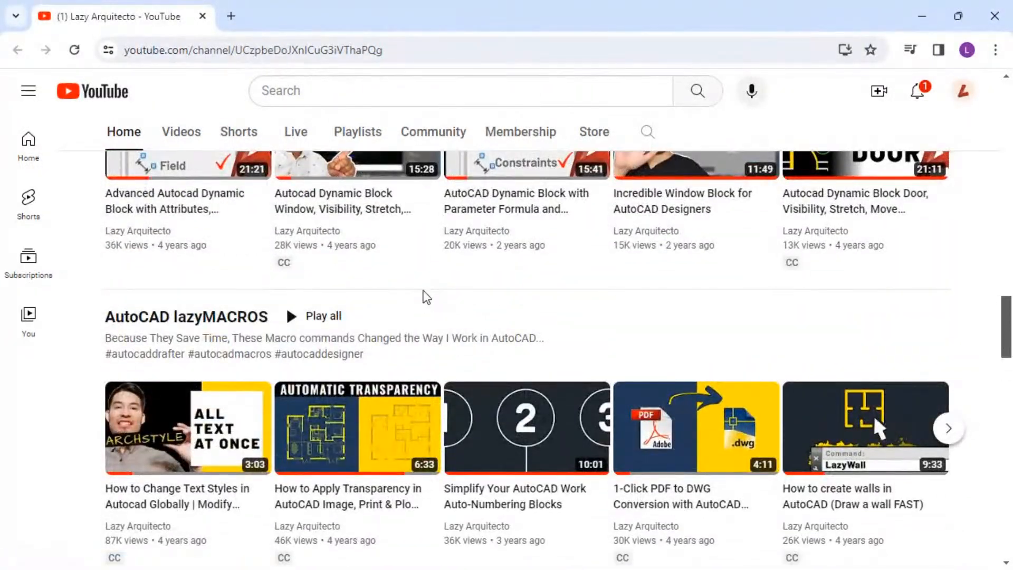
pyautogui.scroll(-1, 425, 296)
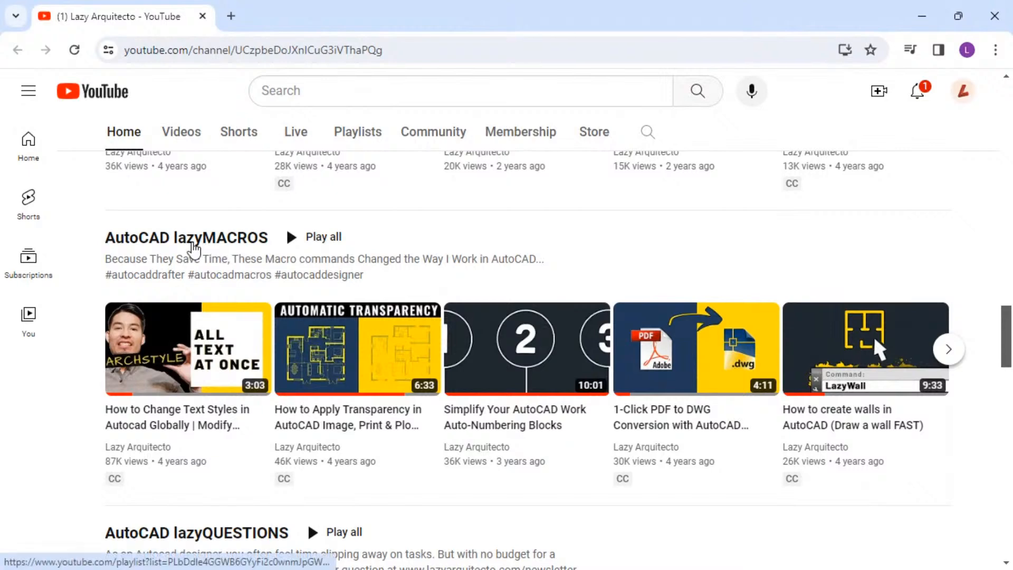